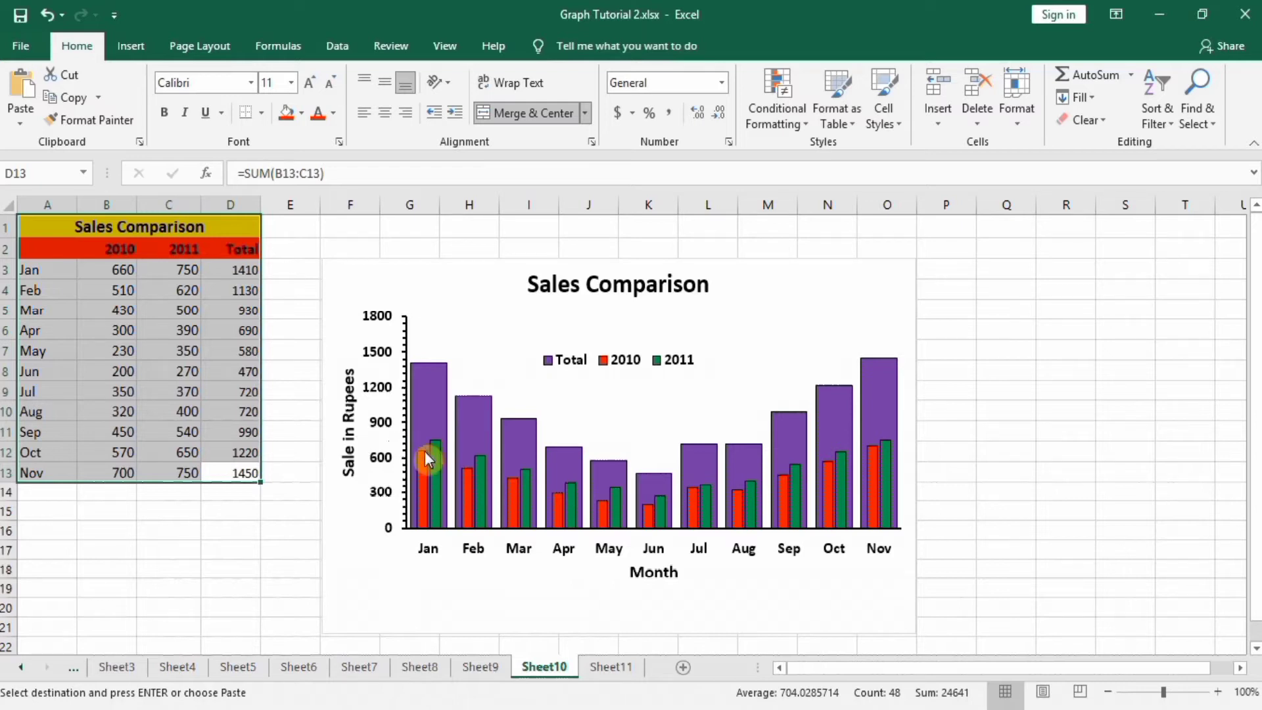
Paste the copied Sales Comparison table onto Sheet11.
mouse_move(424, 464)
mouse_move(437, 407)
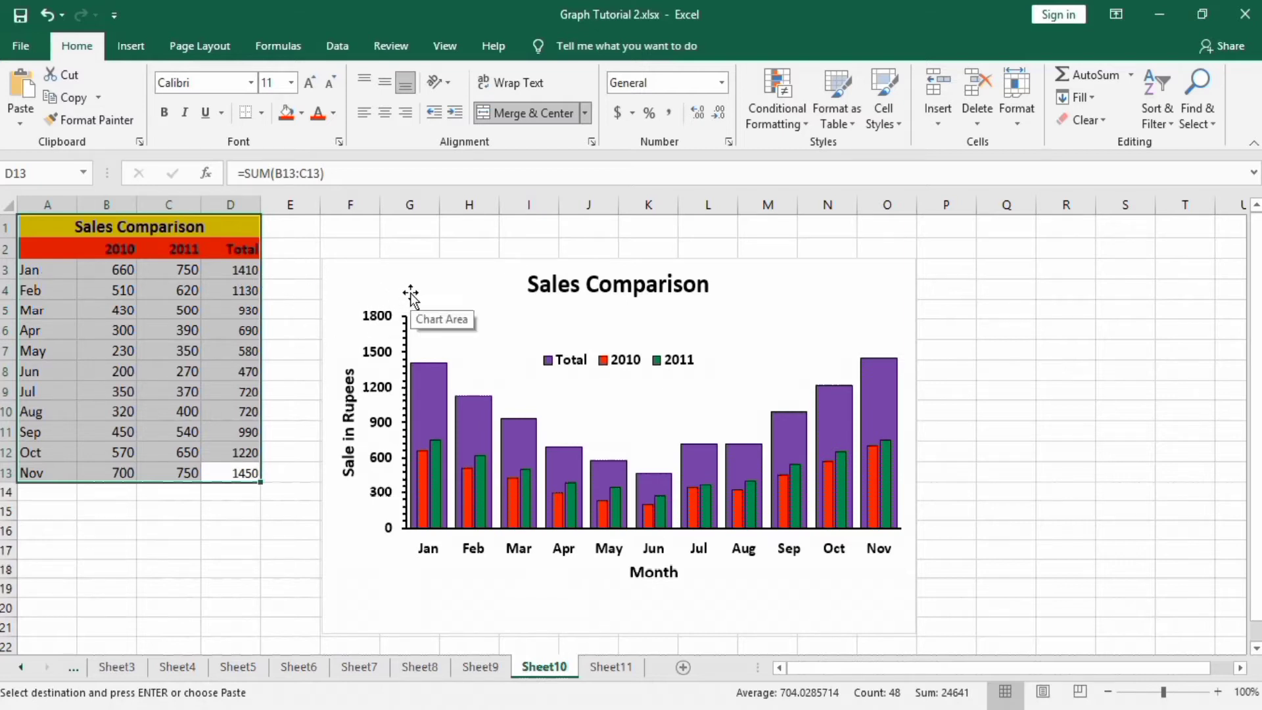
left_click(446, 384)
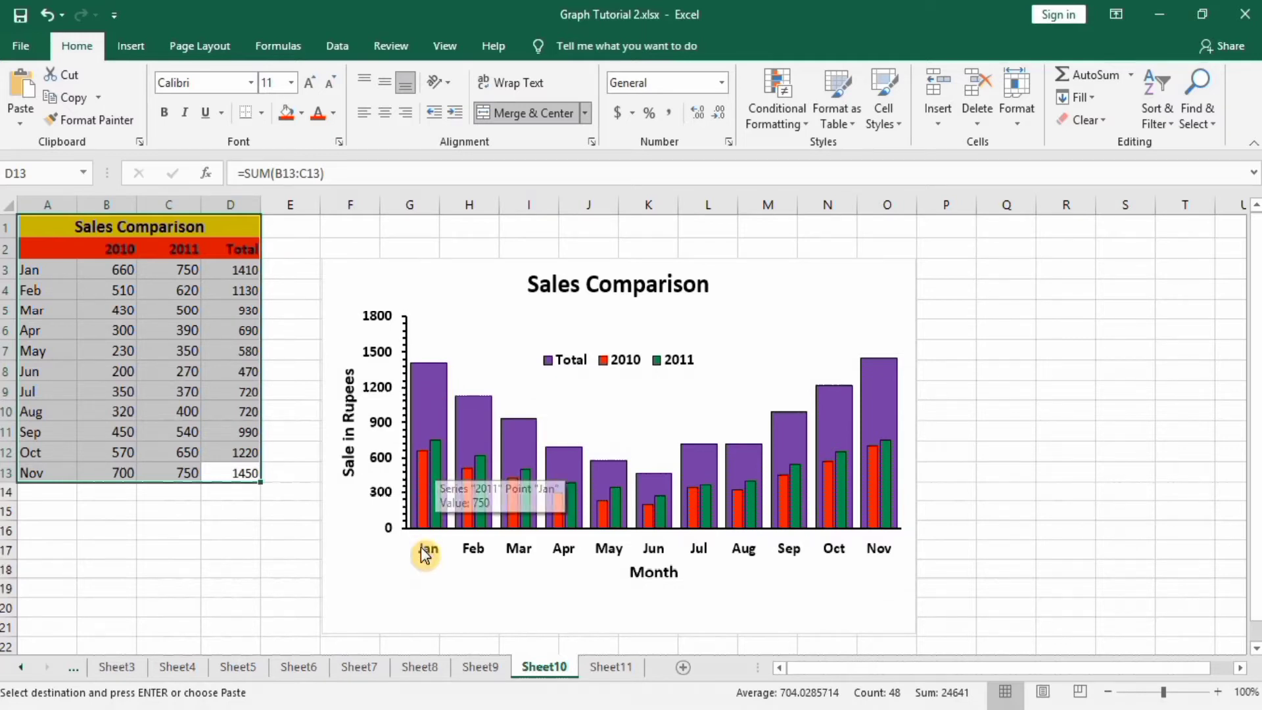
key("ctrl+v")
left_click(608, 667)
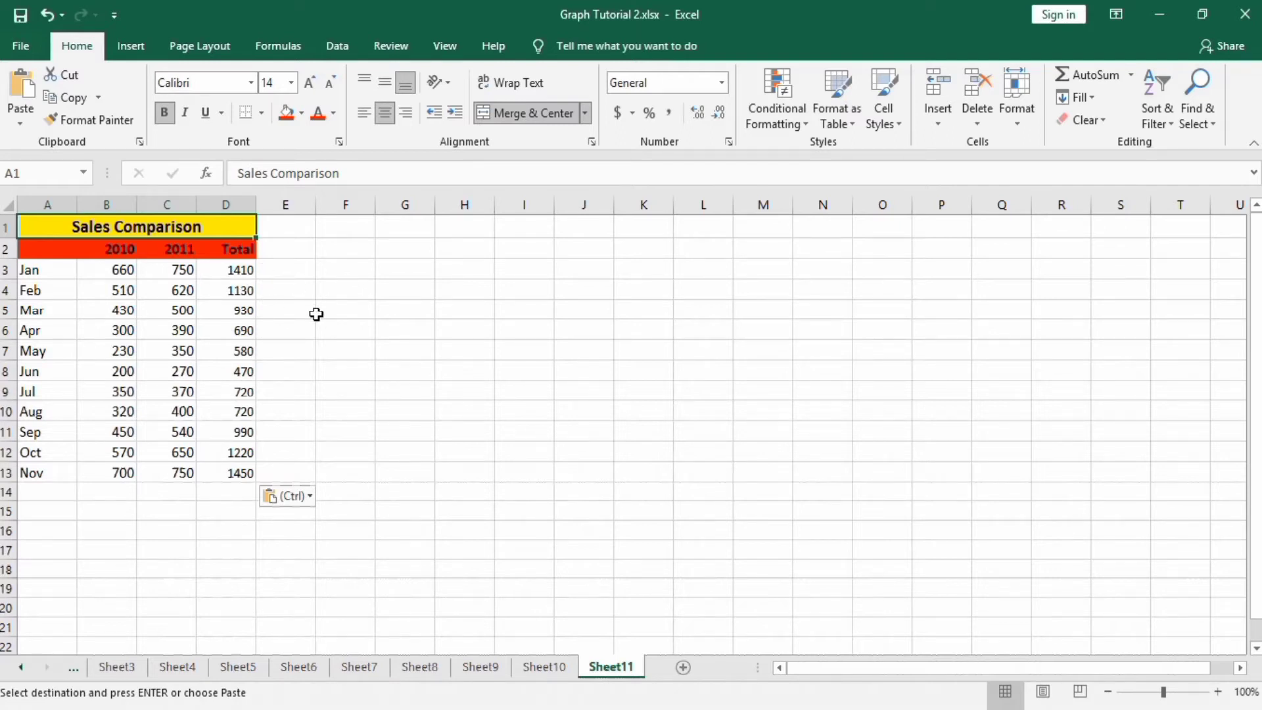
Insert a clustered column chart from the range A2:D13 and enlarge it upward and to the right.
left_click(242, 478)
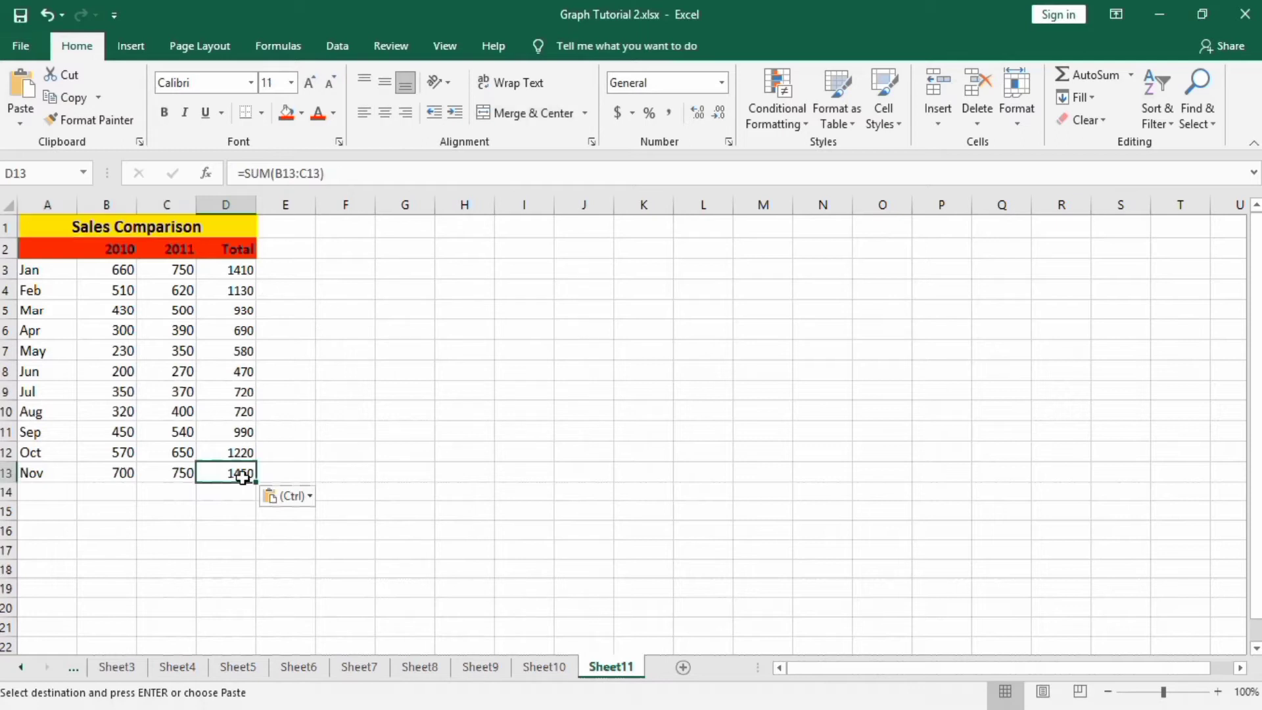
left_click_drag(240, 475, 73, 247)
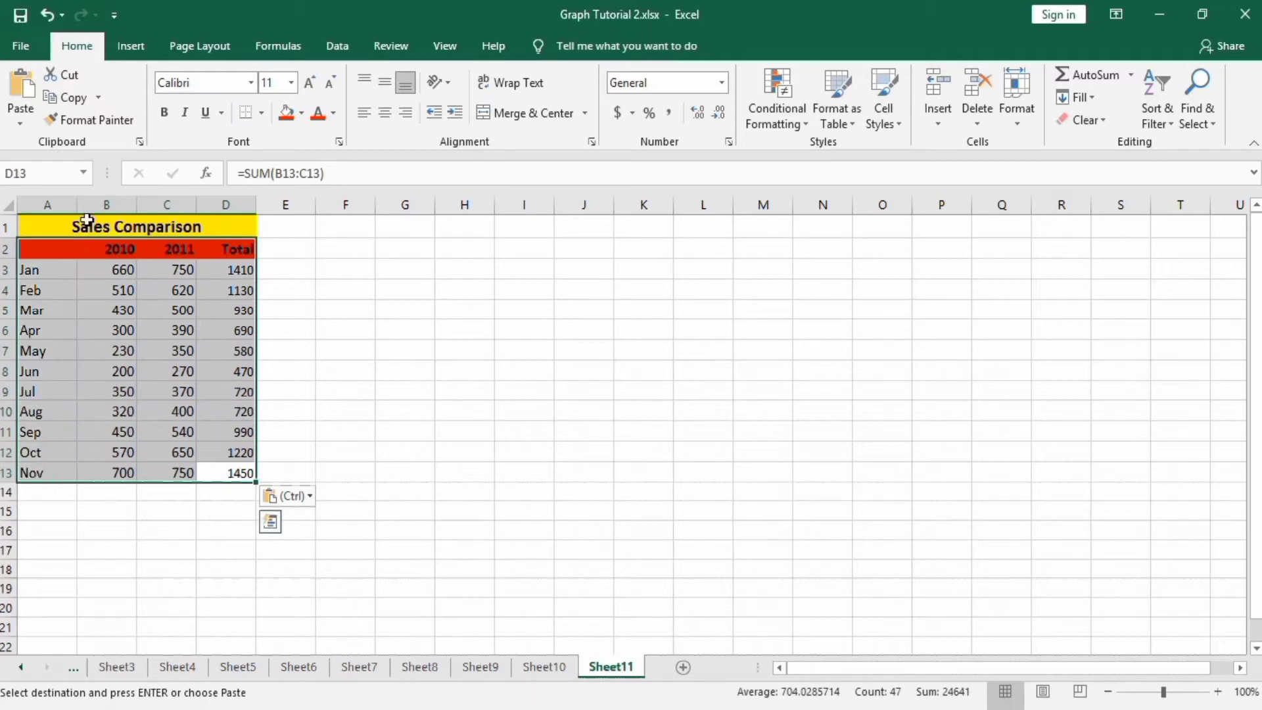
left_click(130, 46)
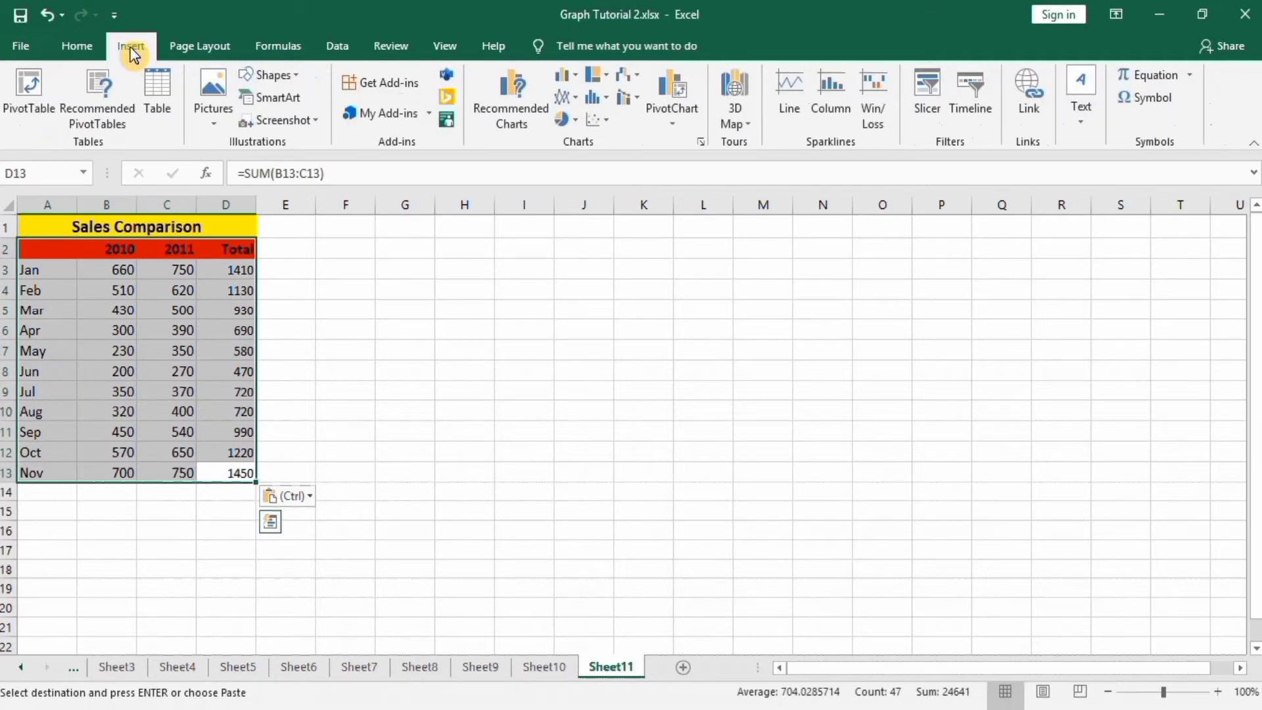
left_click(573, 77)
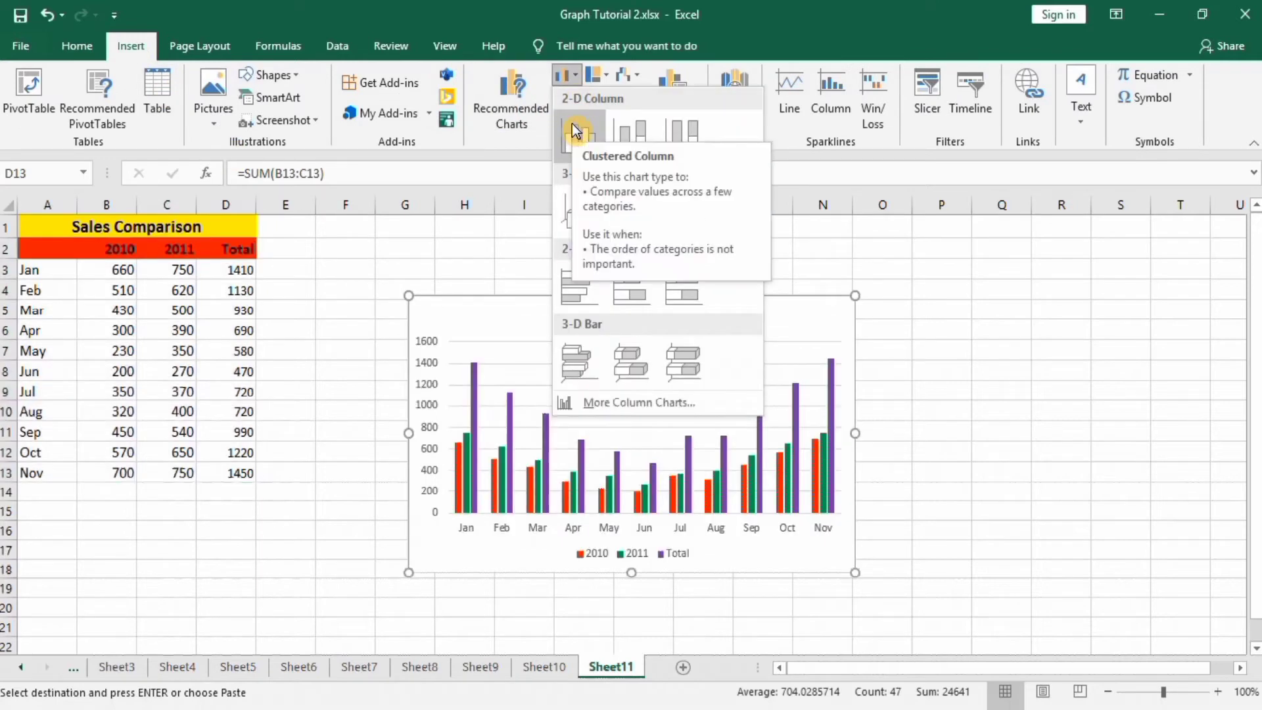
left_click(576, 131)
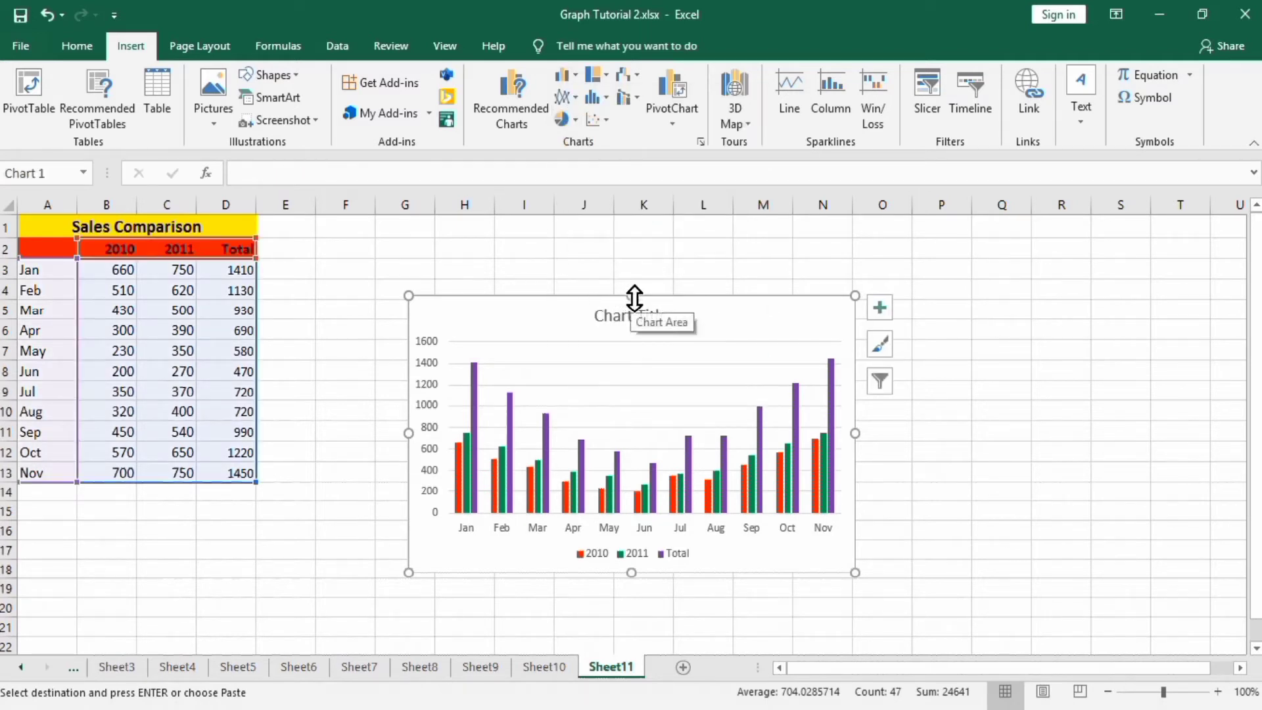
left_click_drag(634, 297, 628, 240)
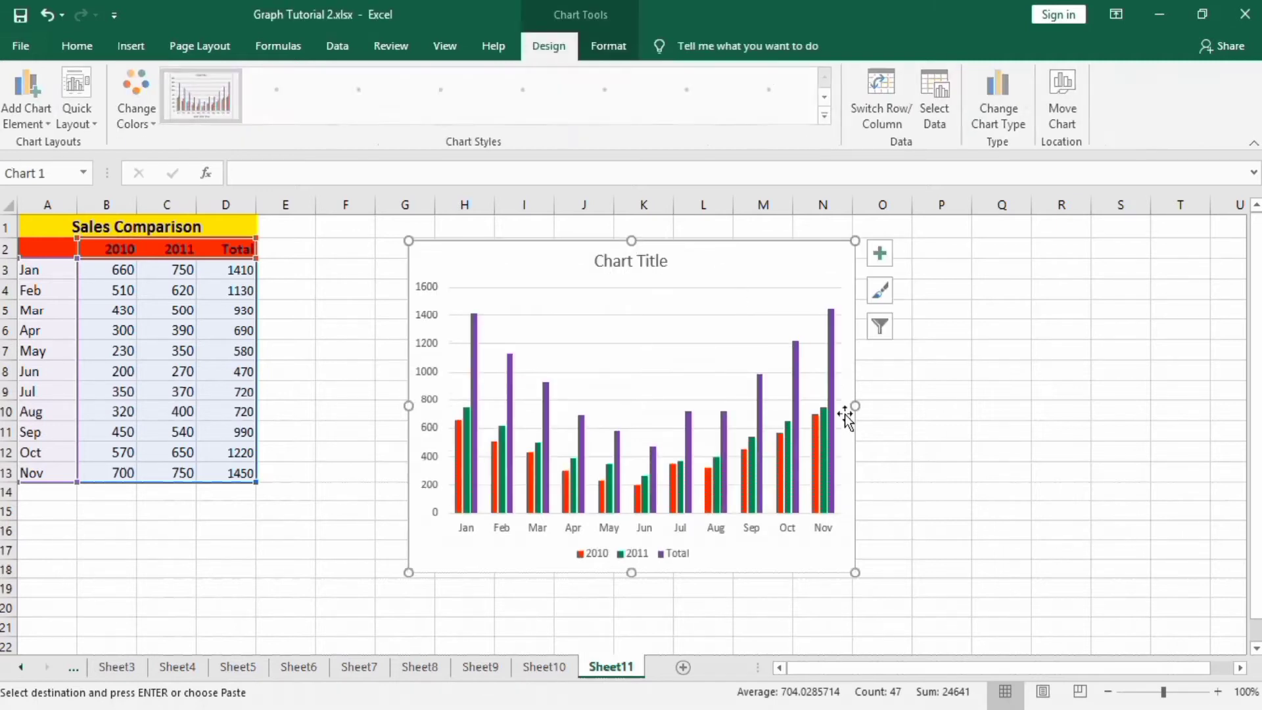
left_click_drag(854, 406, 973, 411)
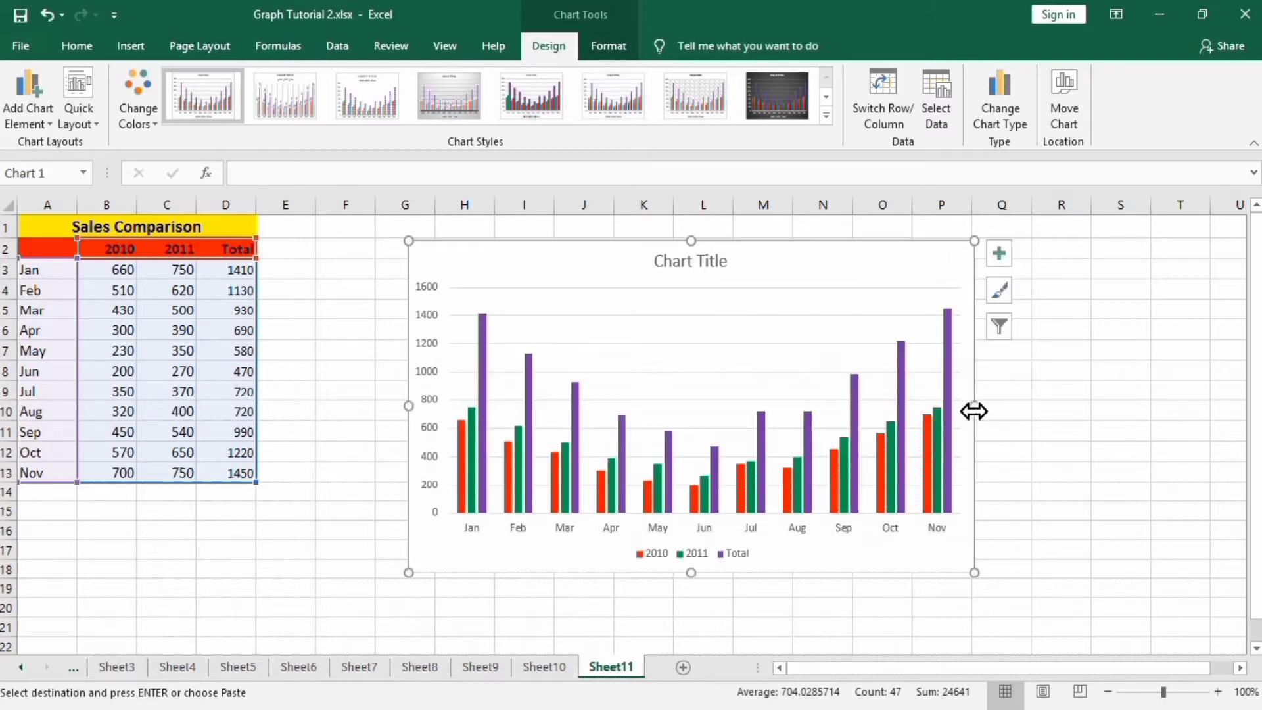
Link the chart title to cell A1 so it reads Sales Comparison.
left_click(669, 263)
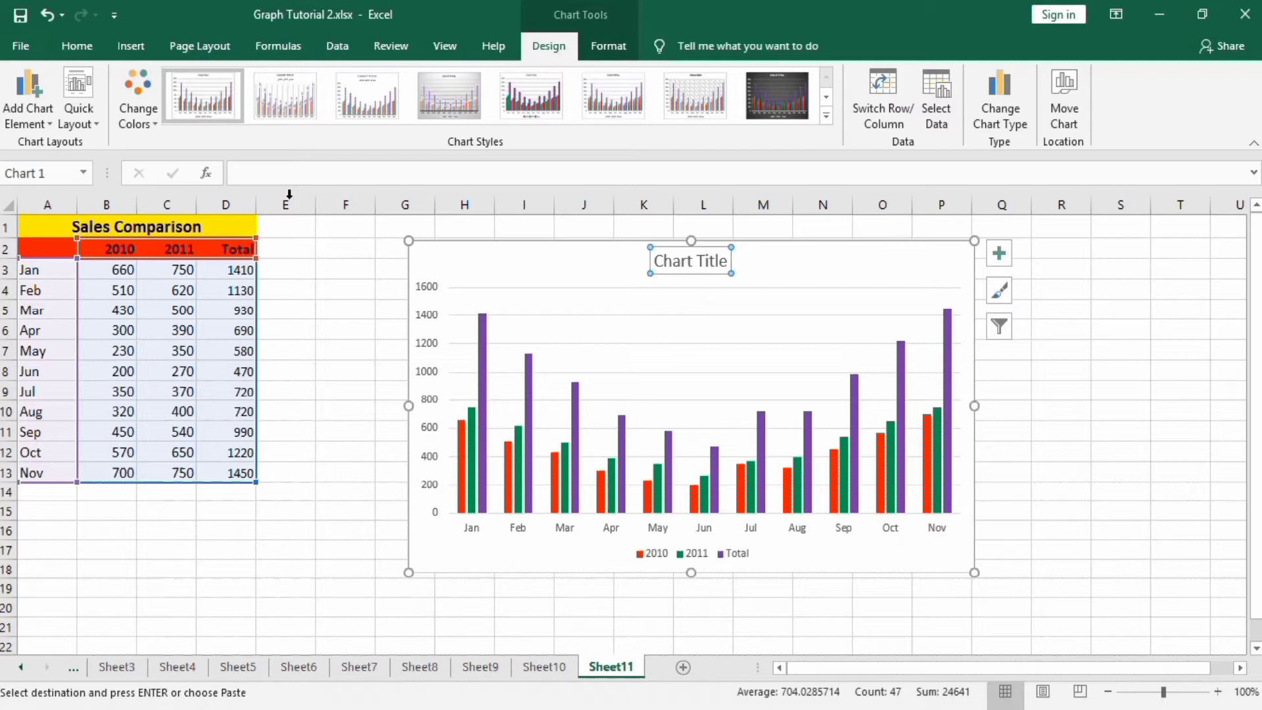
left_click(278, 174)
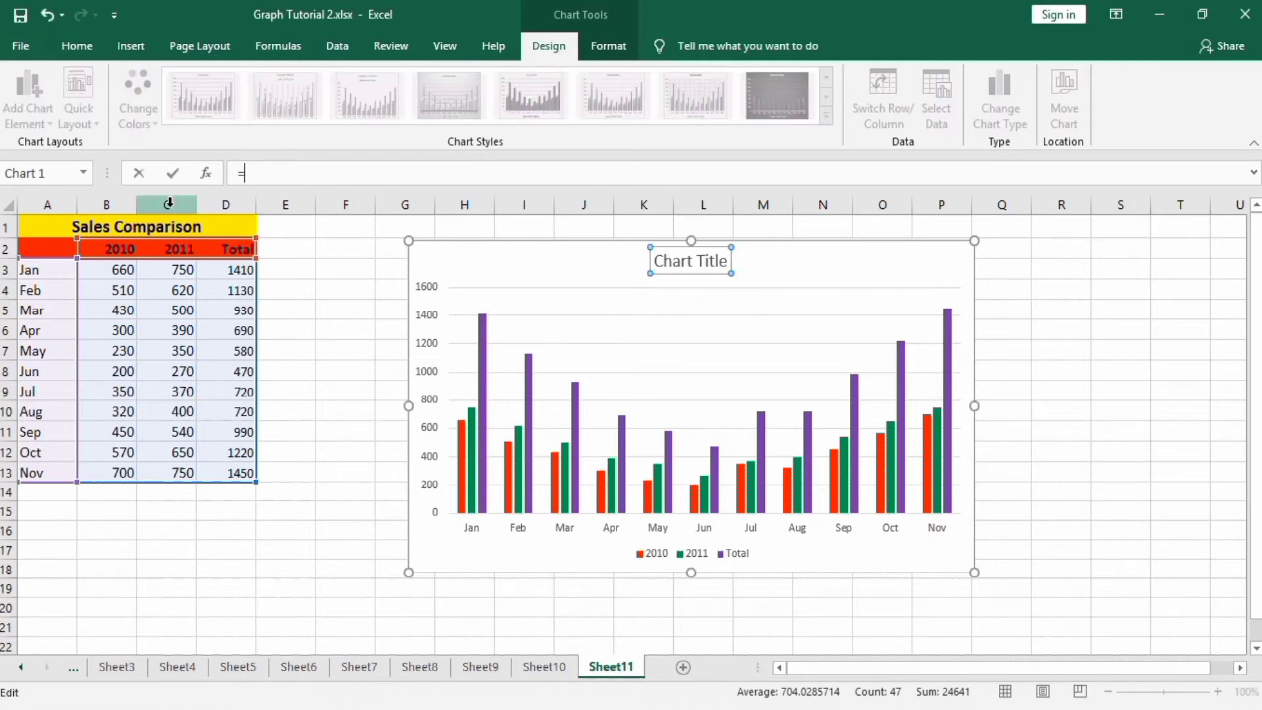
left_click(151, 226)
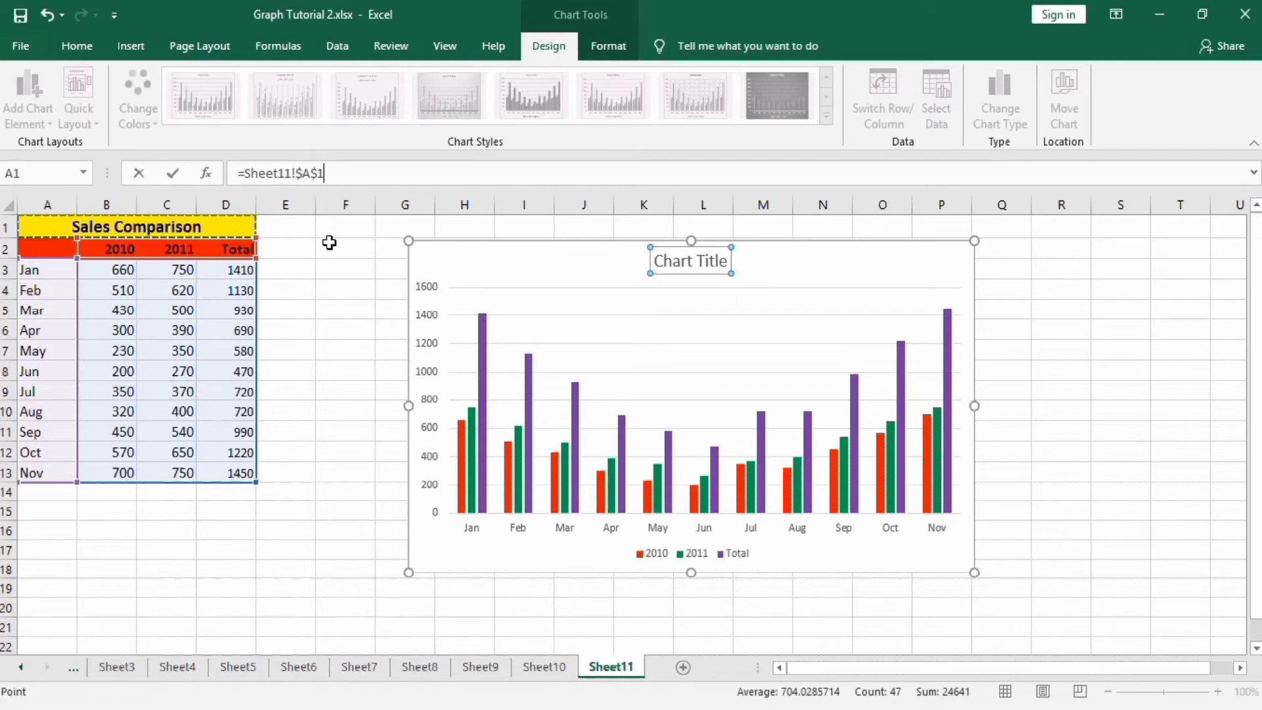
key("Return")
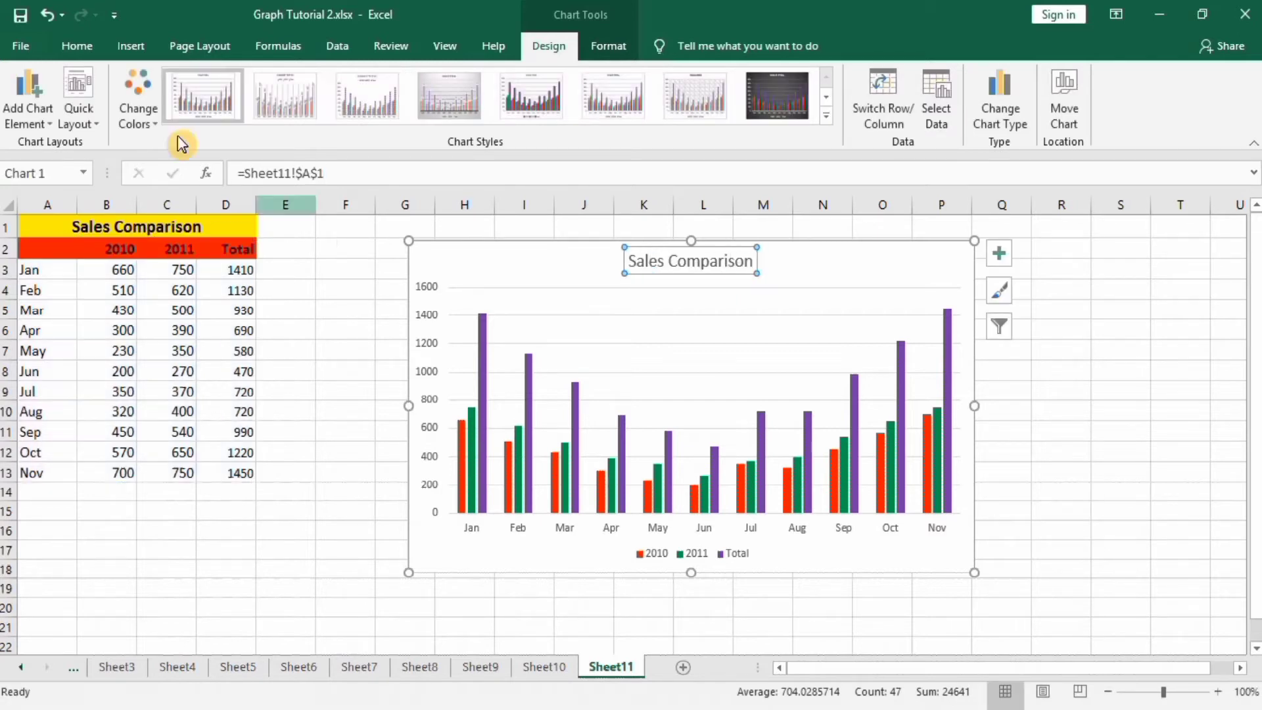
Format the chart title as 20 pt bold with a black font colour.
left_click(77, 45)
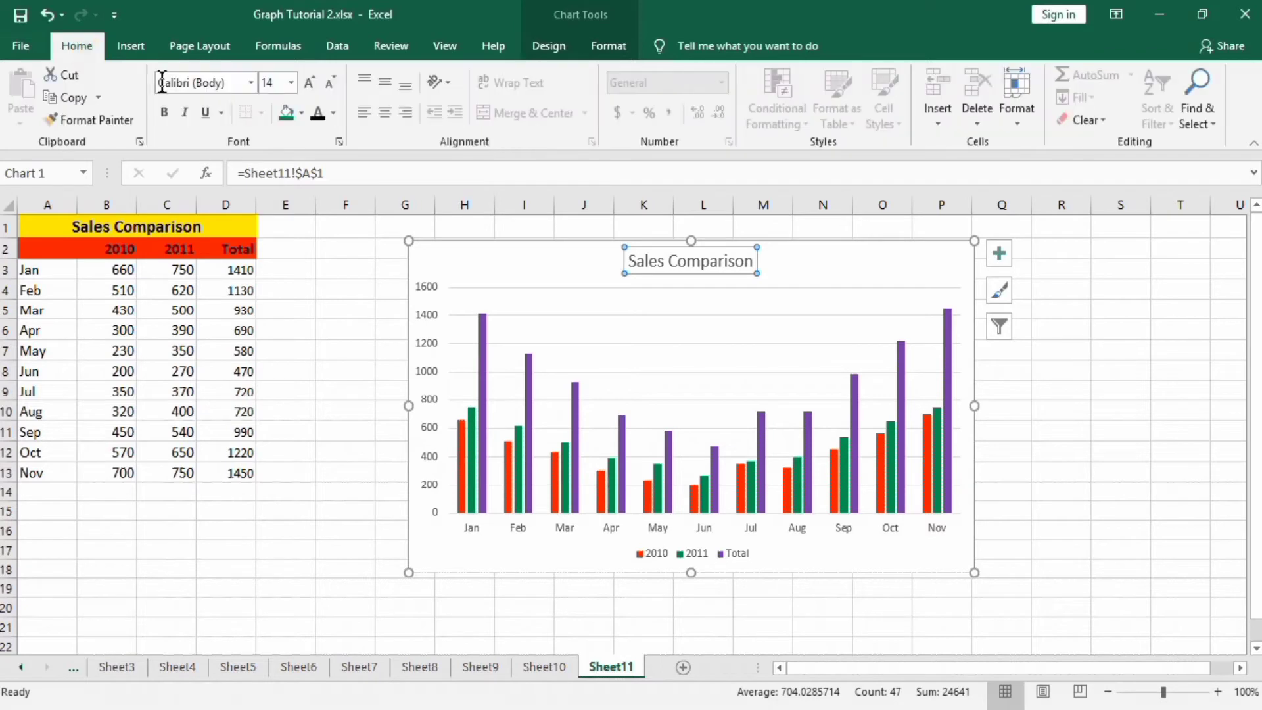
left_click(290, 82)
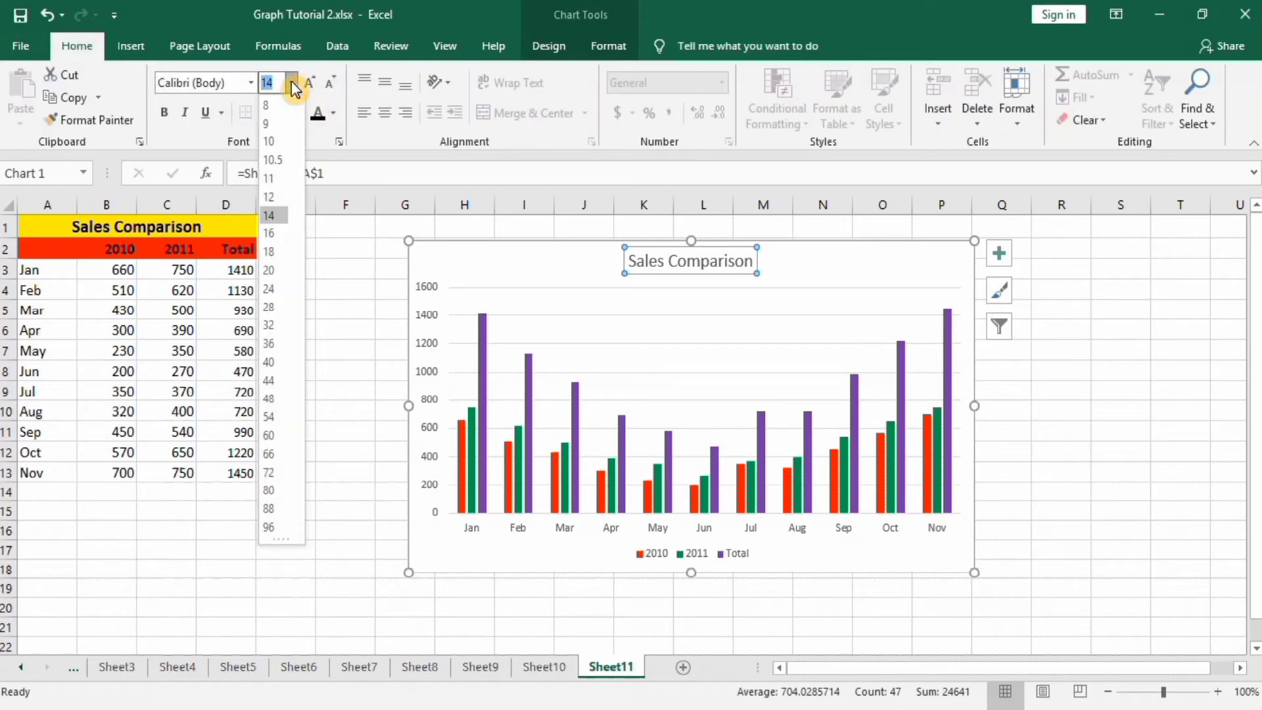
left_click(273, 271)
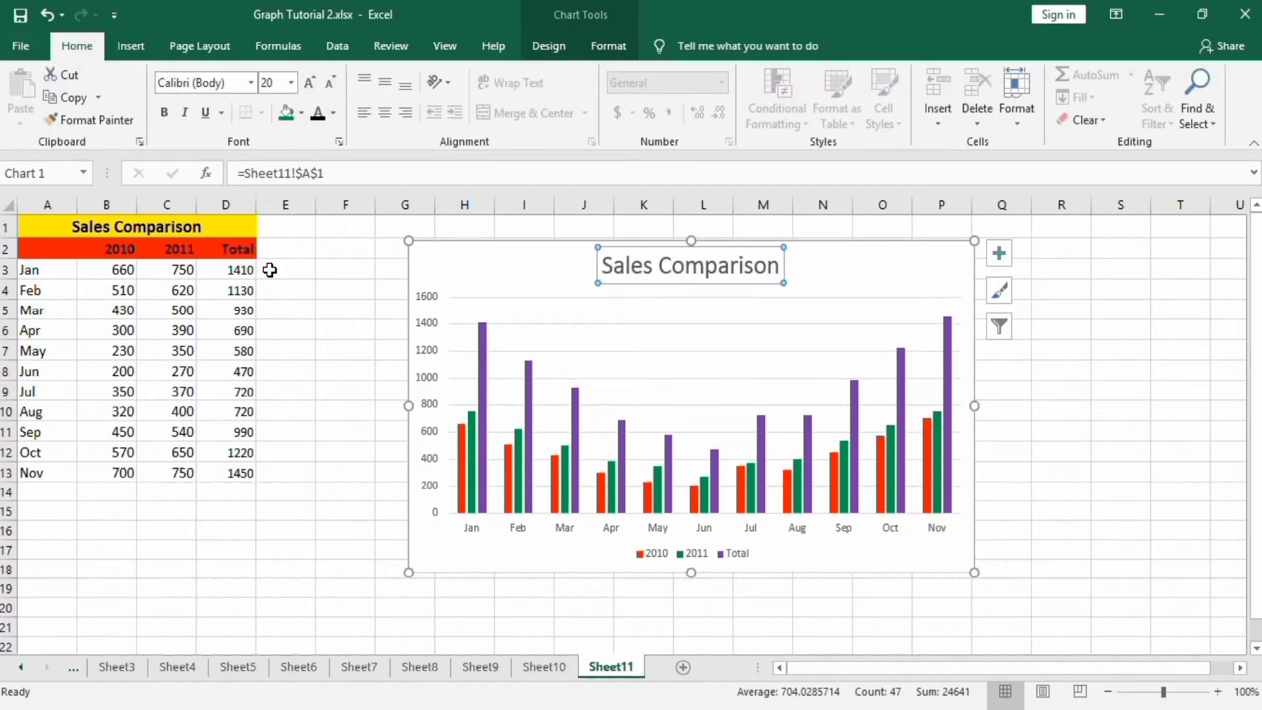
left_click(165, 117)
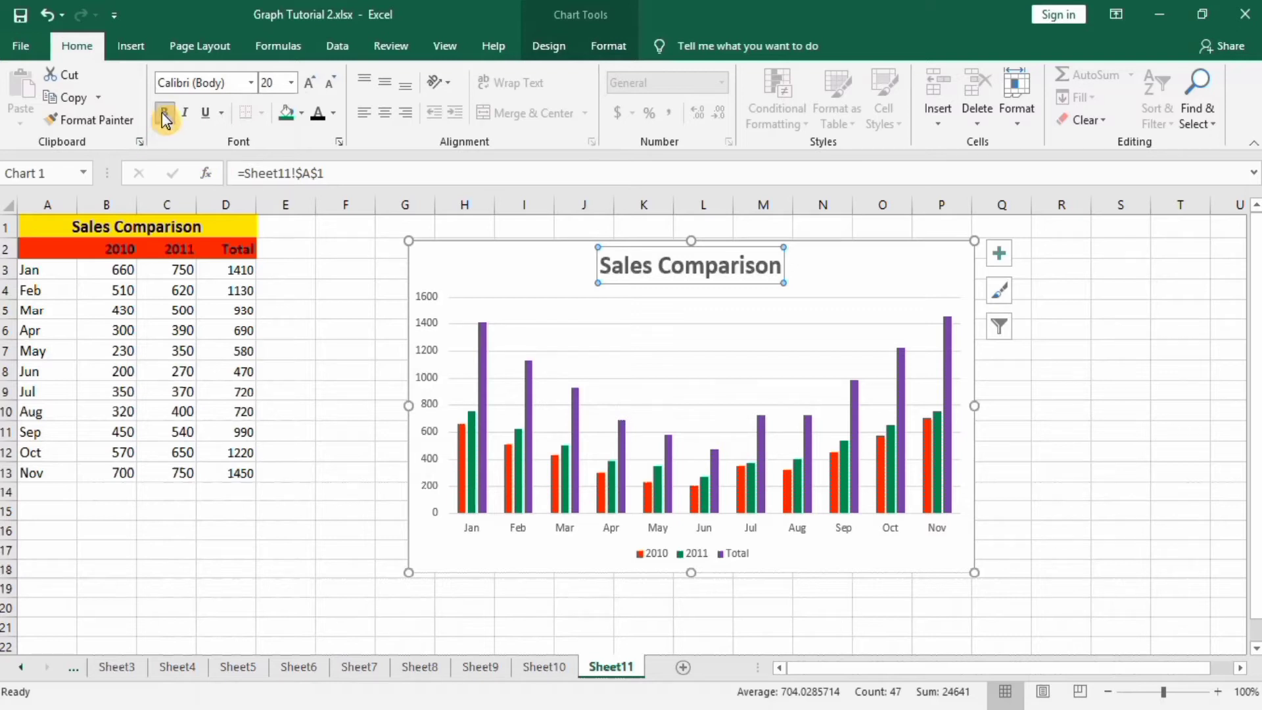
left_click(335, 114)
left_click(323, 137)
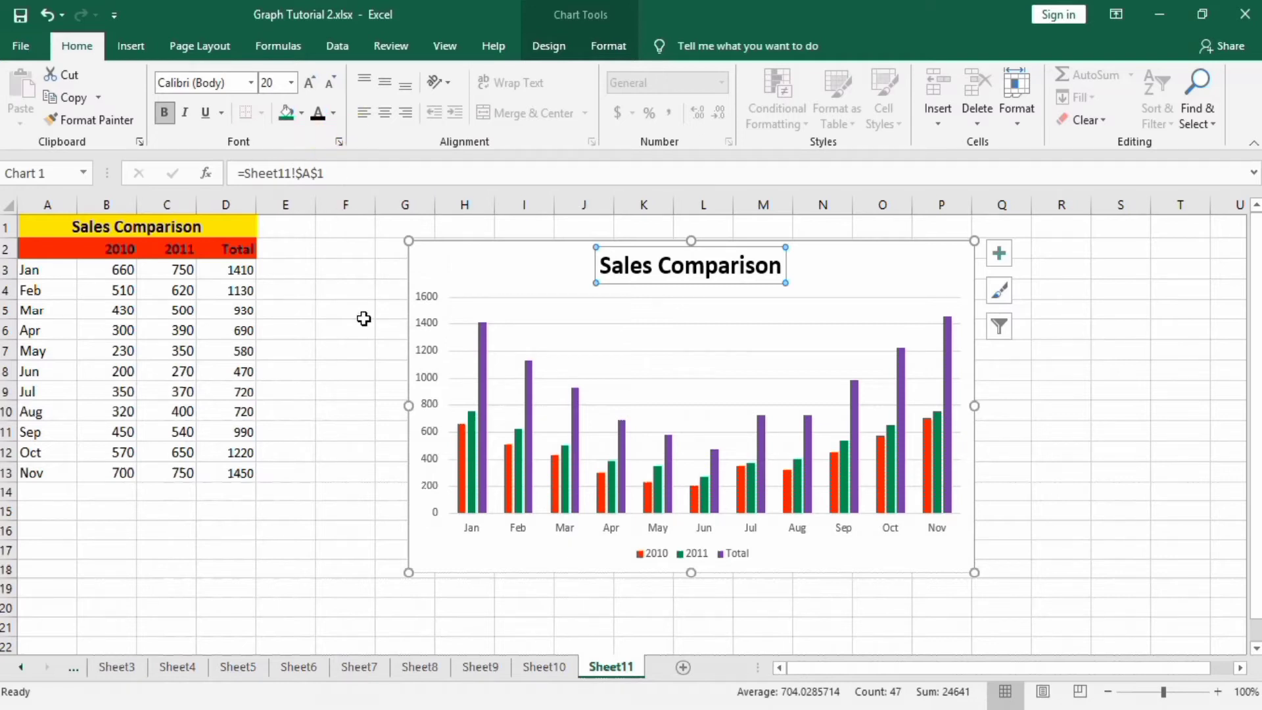
Remove the chart gridlines and add axis titles.
left_click(1000, 254)
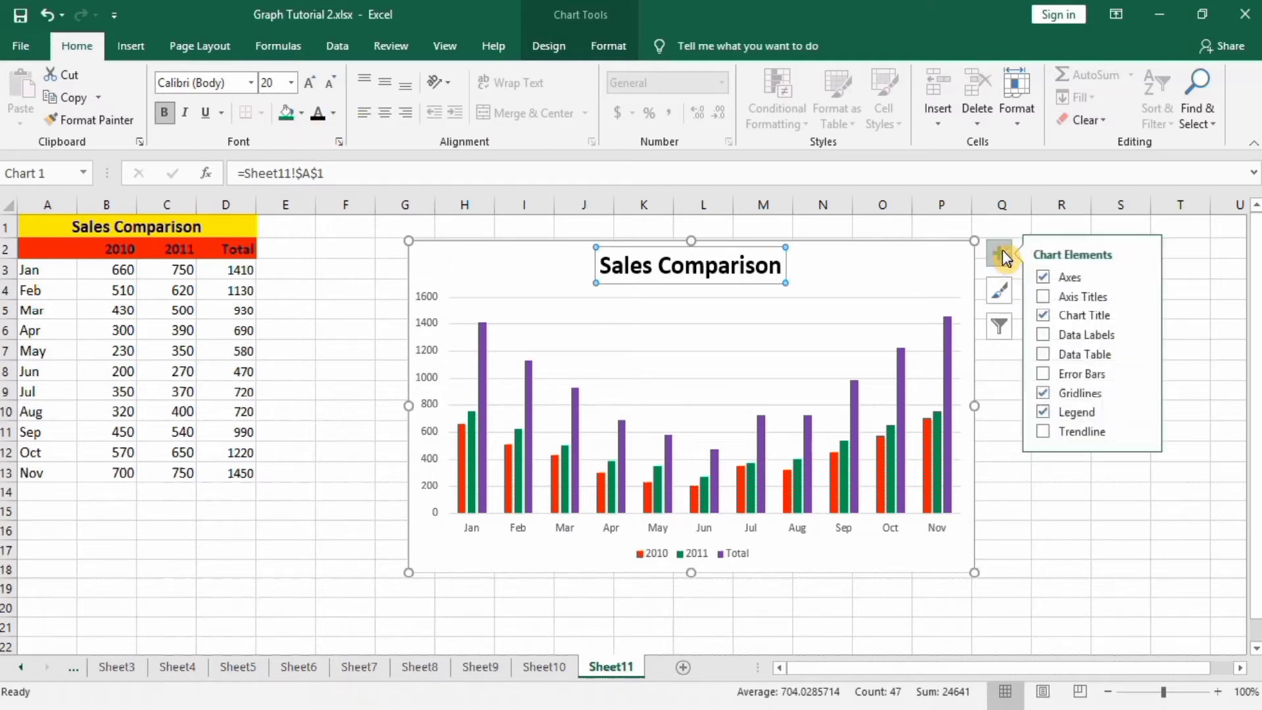
left_click(1047, 394)
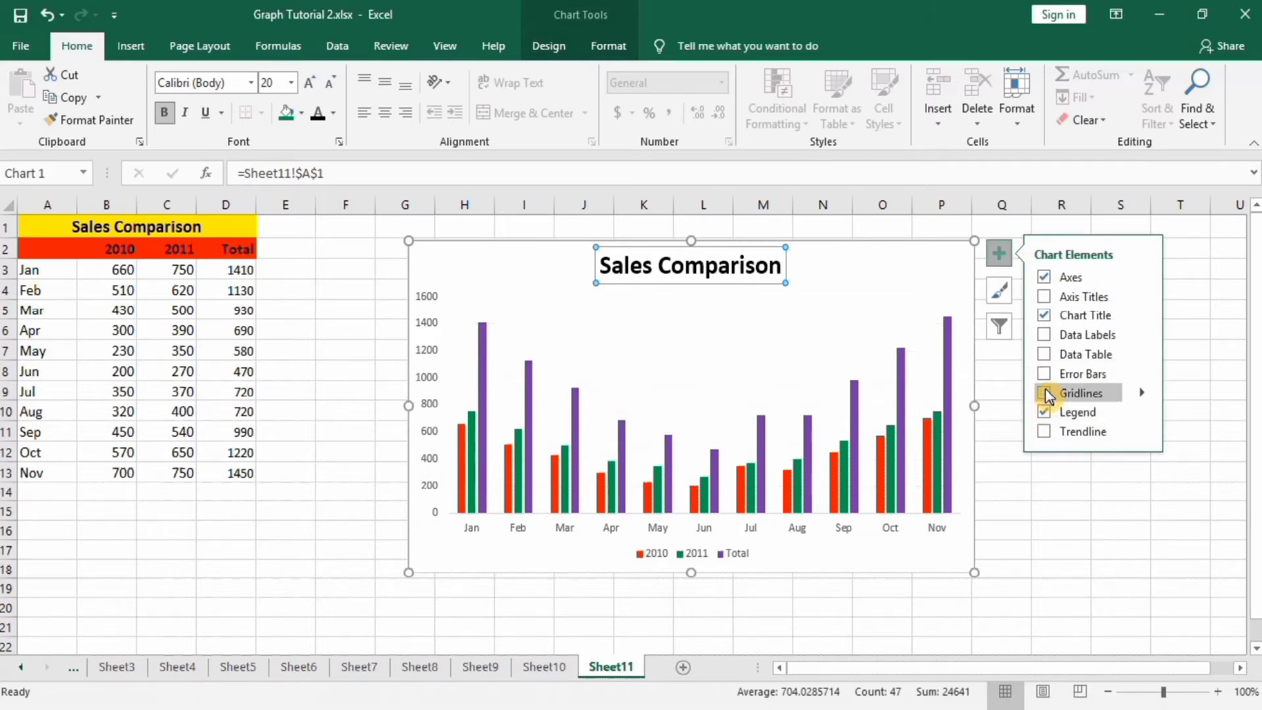
left_click(1046, 299)
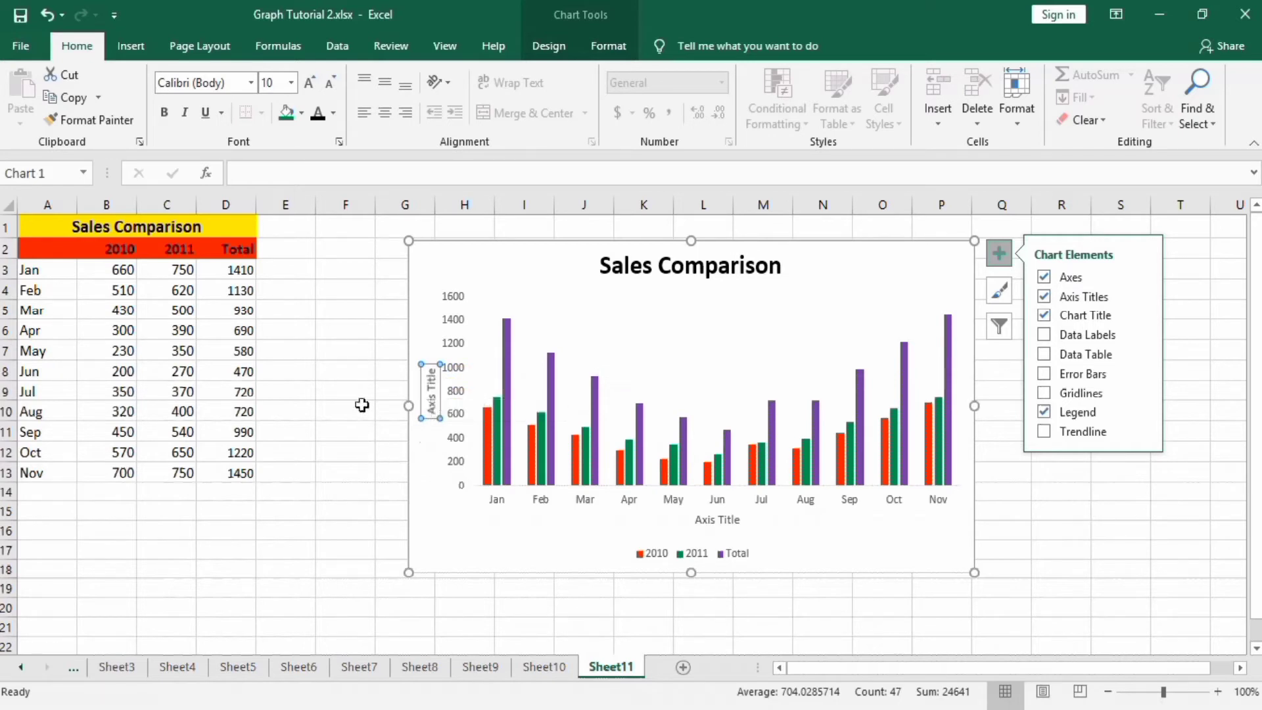
Rename the vertical axis title to Sale in Rupees and format it bold, black, 14 pt.
left_click(316, 172)
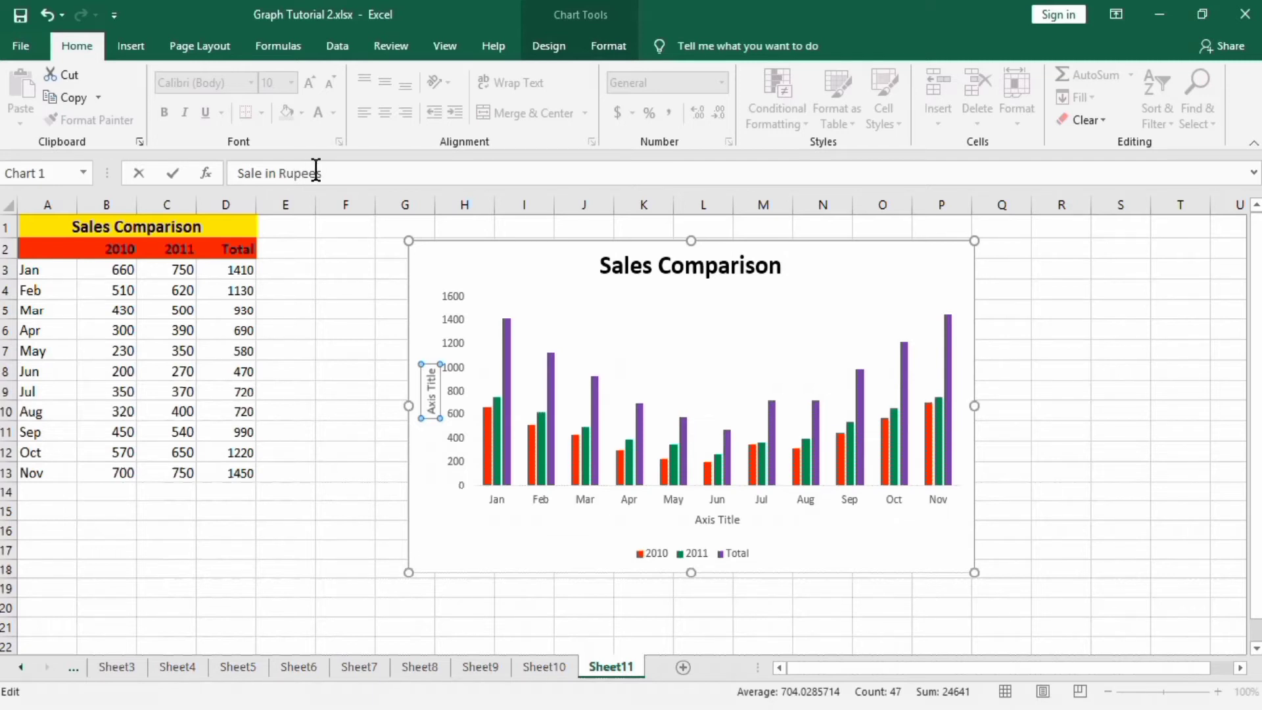
key("Return")
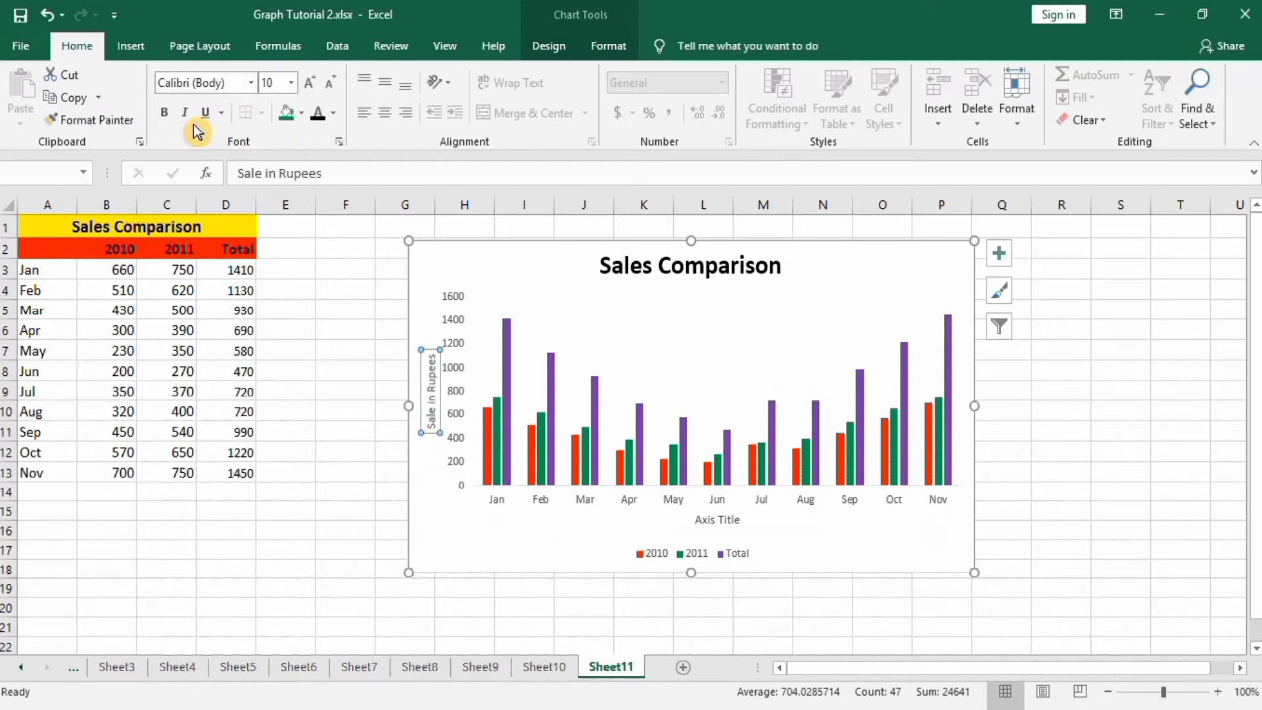
left_click(164, 117)
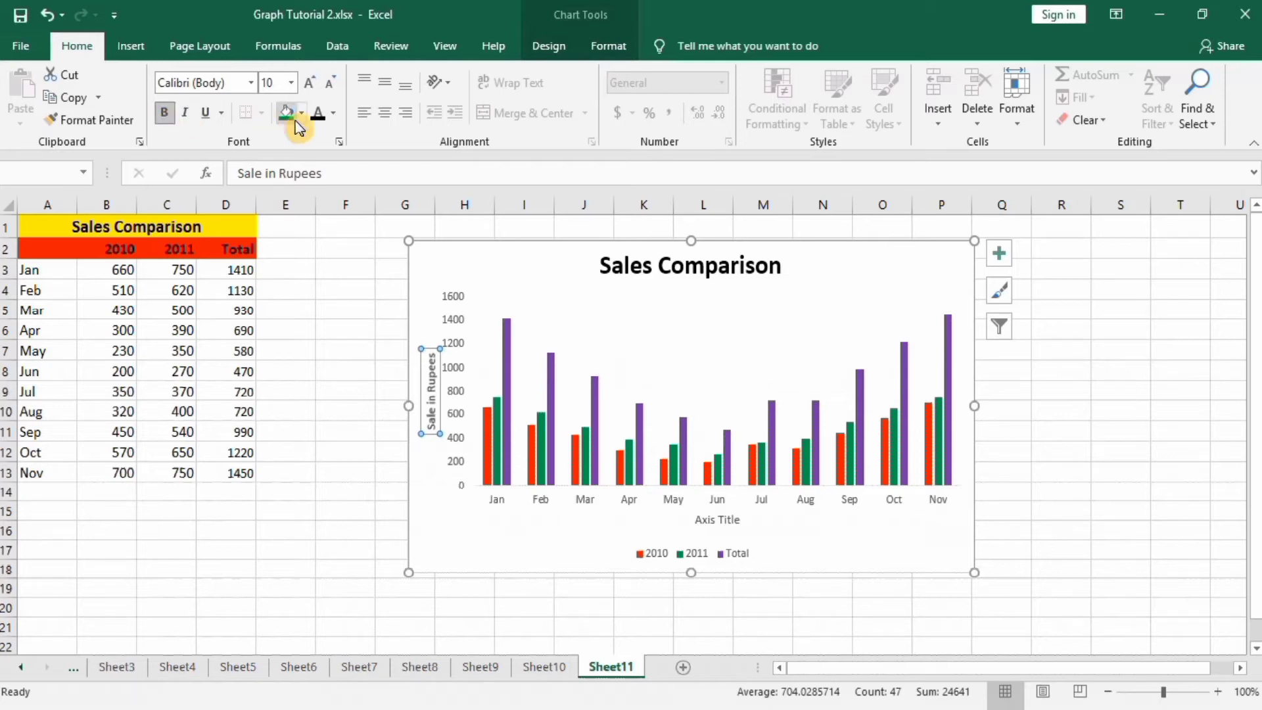
left_click(318, 118)
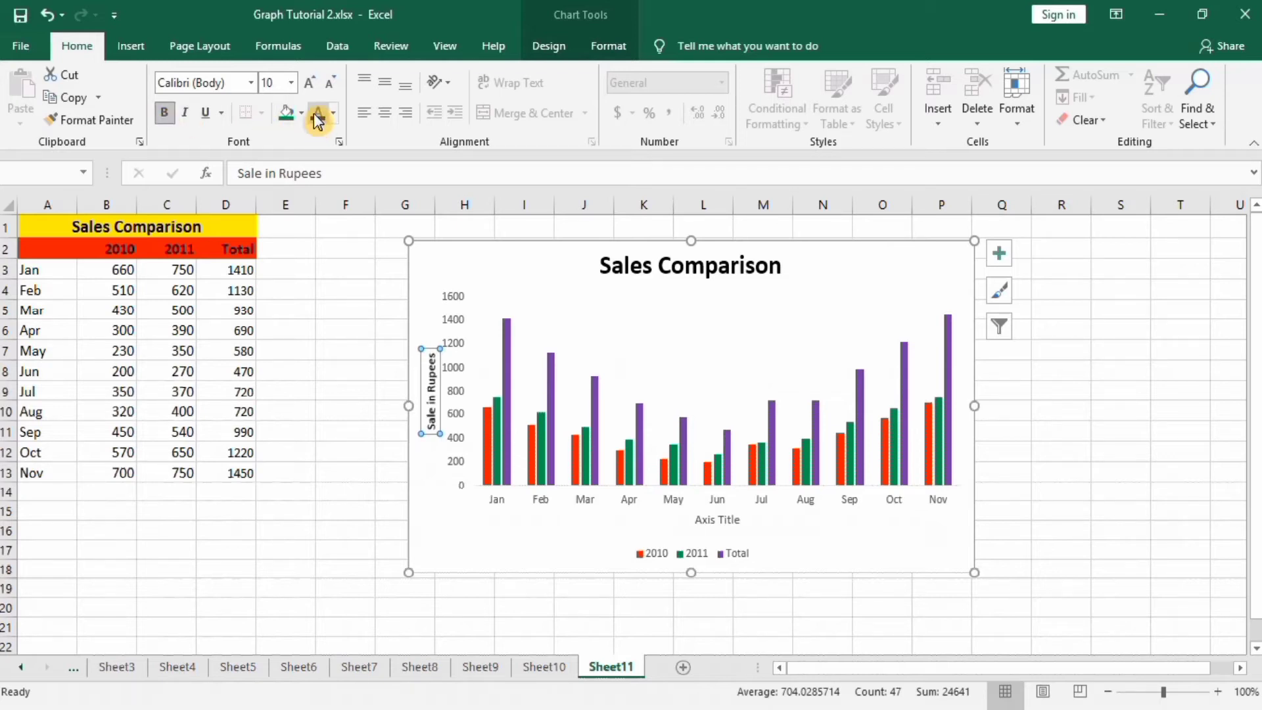
left_click(291, 83)
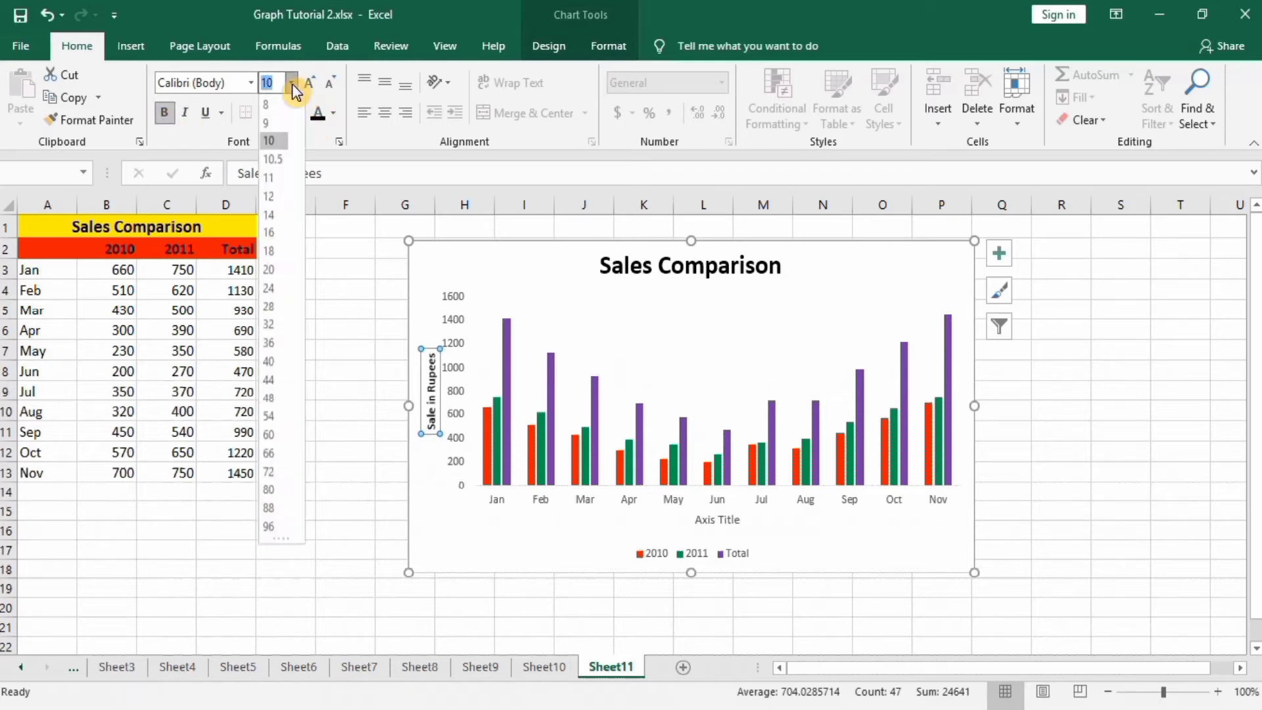
left_click(273, 216)
Rename the horizontal axis title to Month.
left_click(705, 519)
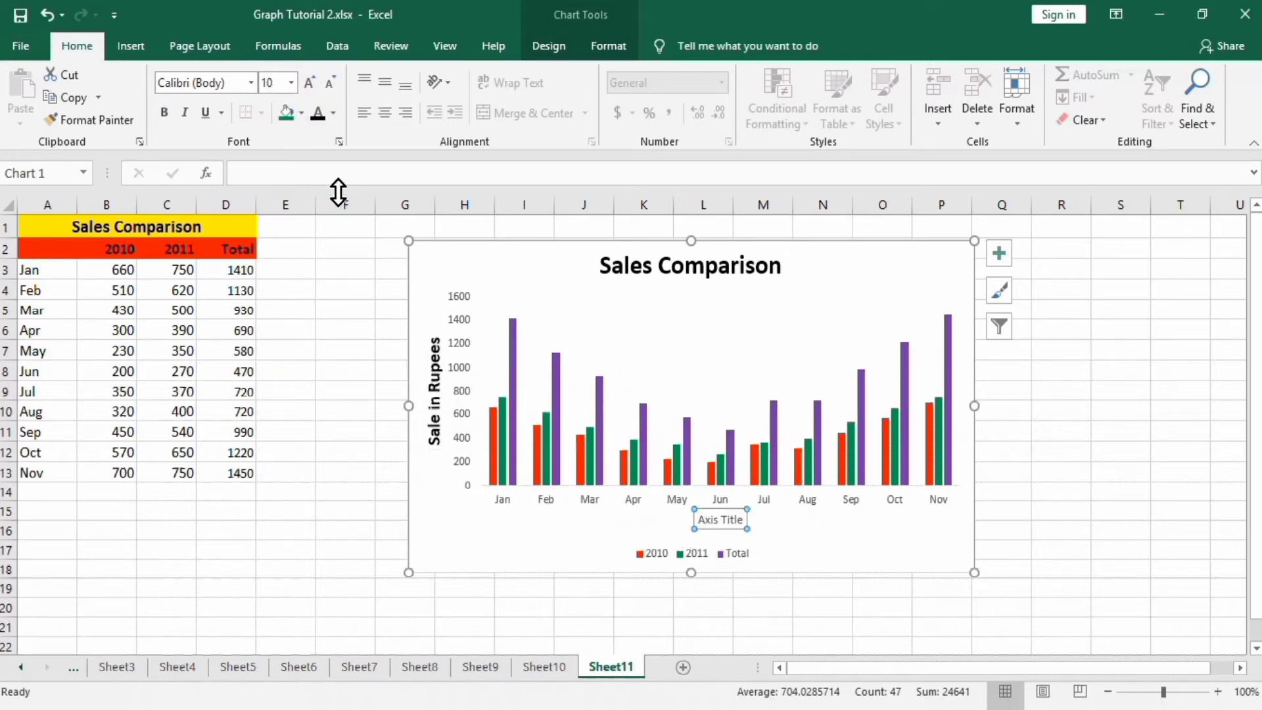
left_click(336, 174)
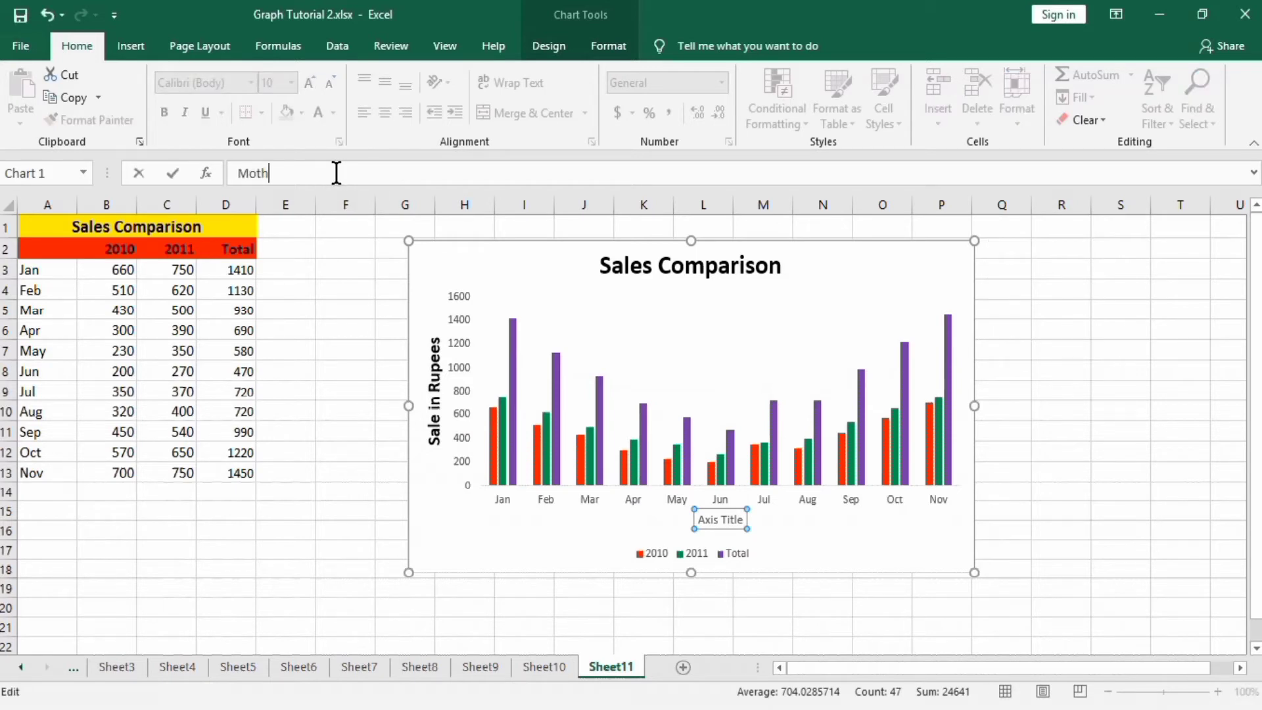
key("Return")
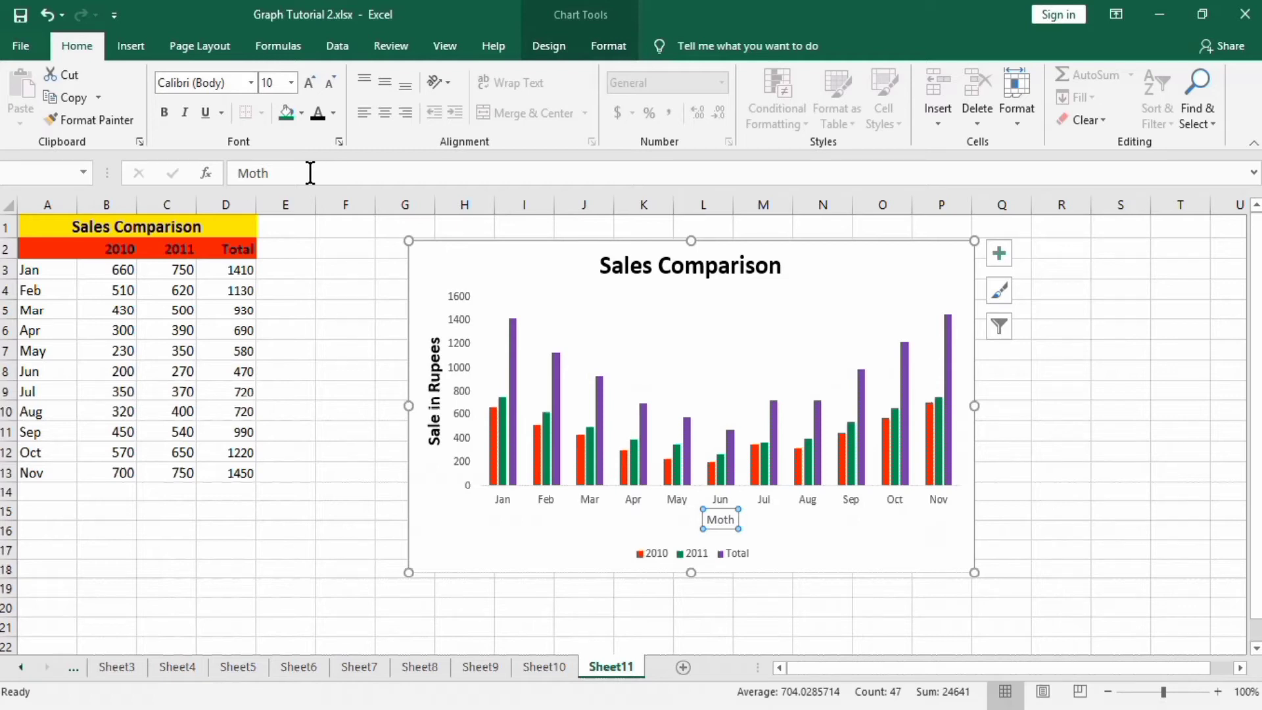
left_click(310, 173)
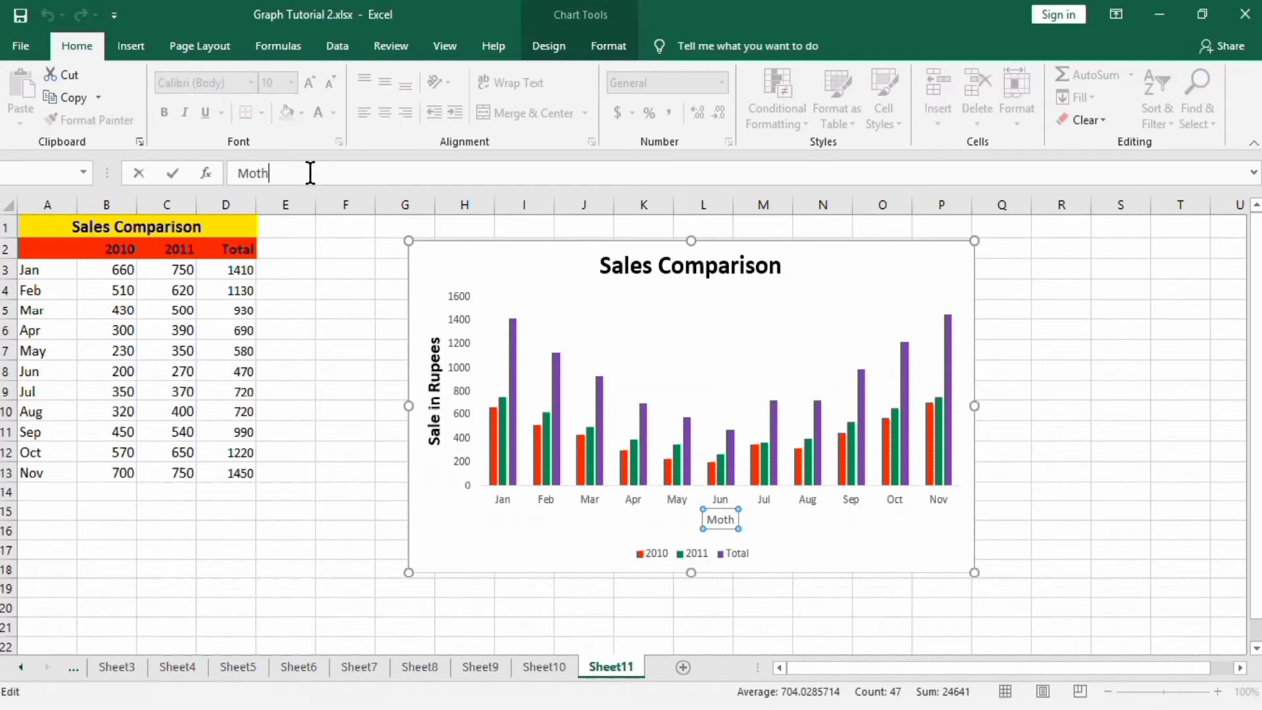
type("n")
key("Return")
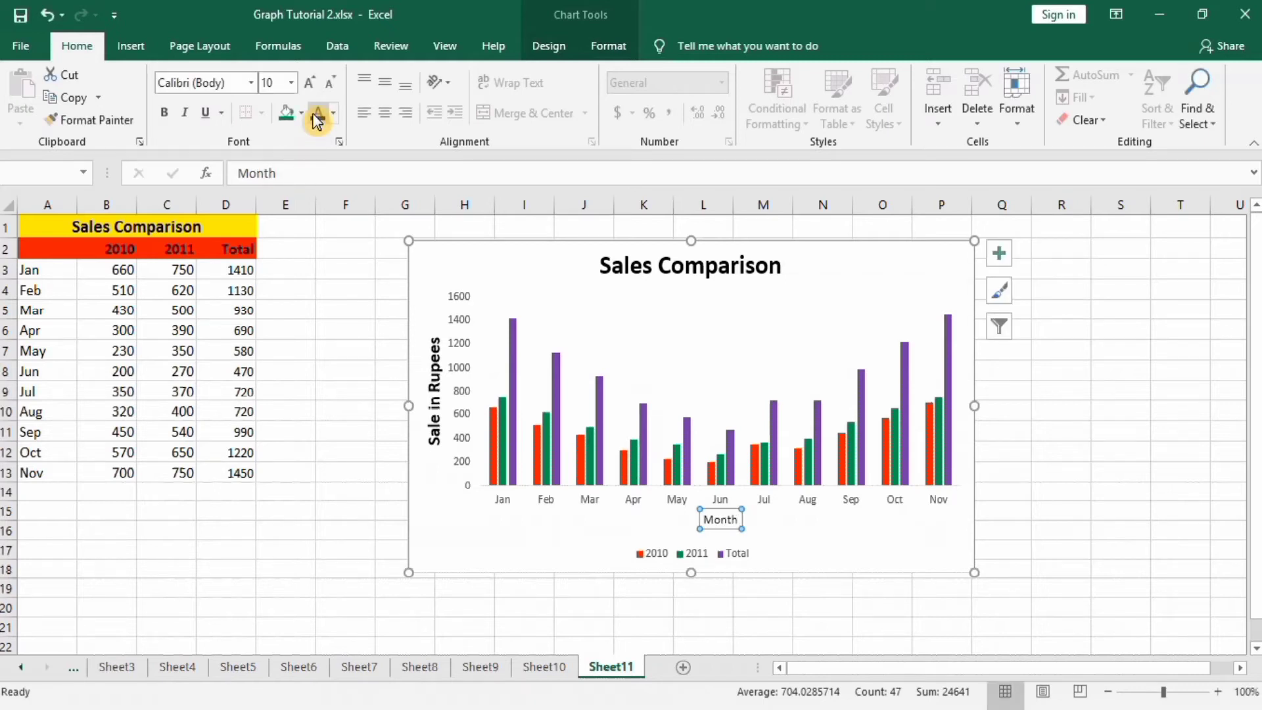
Make the horizontal axis title bold at 14 pt.
left_click(164, 112)
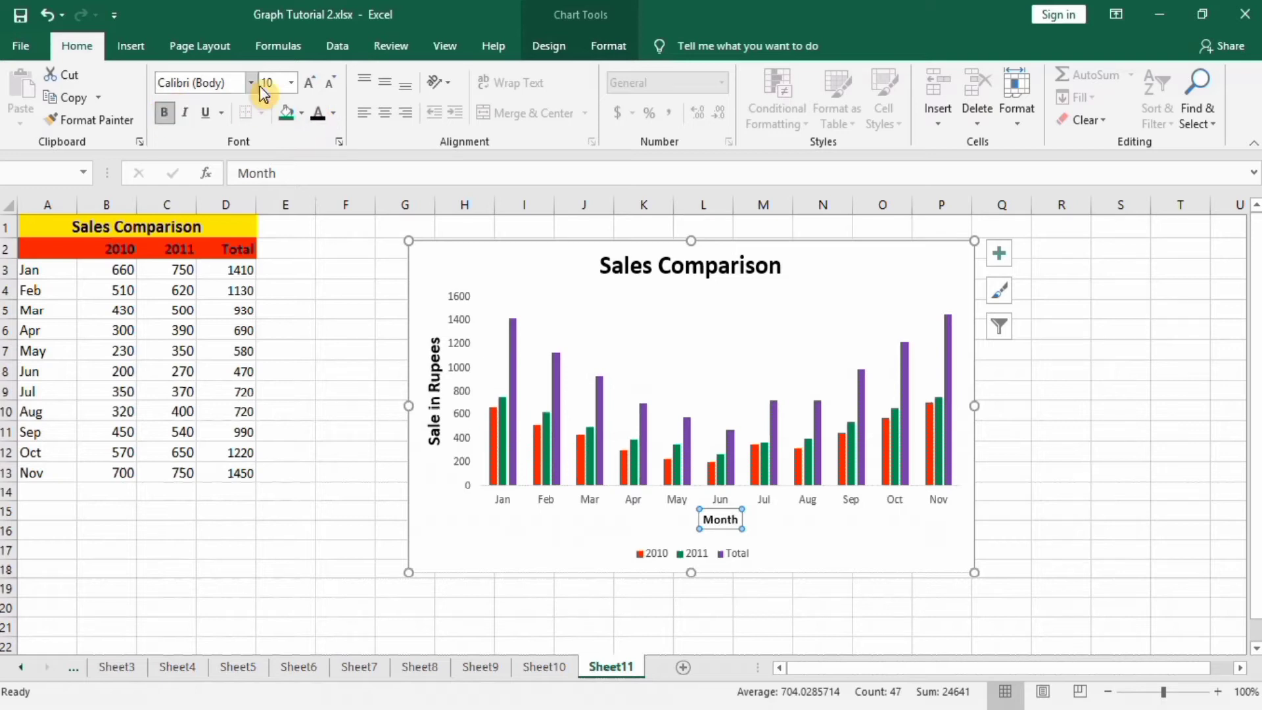
left_click(291, 82)
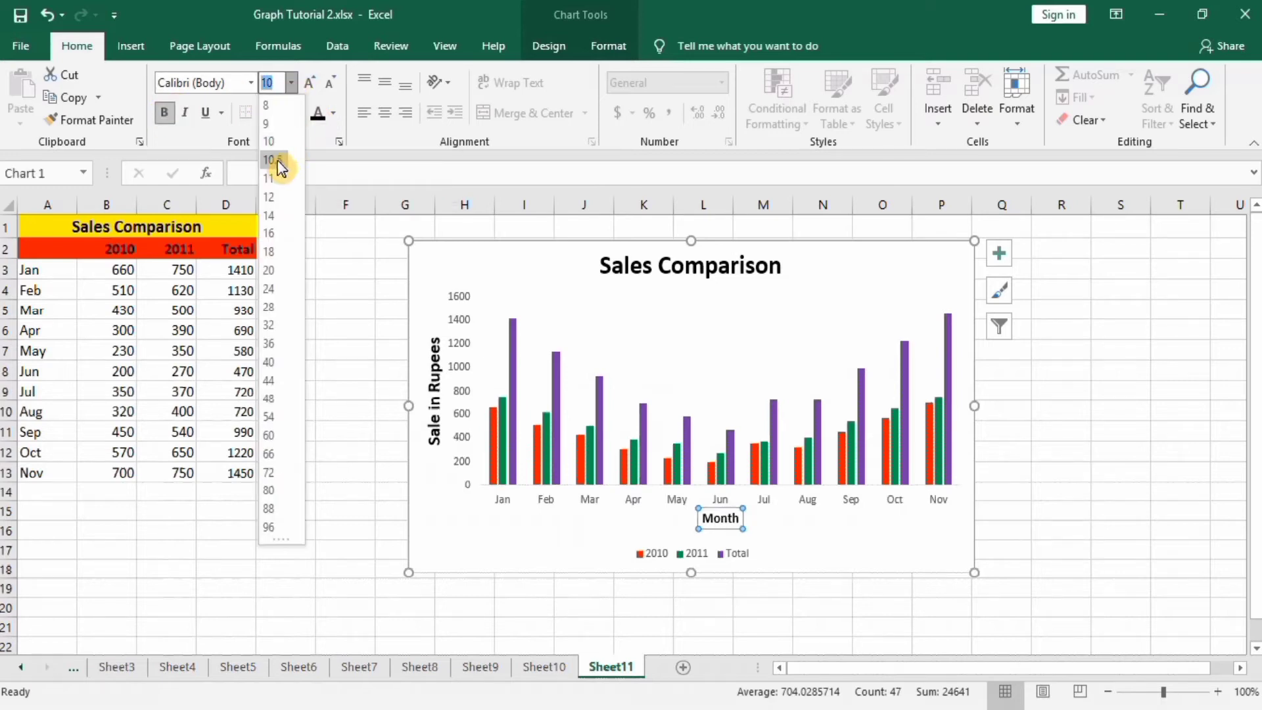
left_click(279, 215)
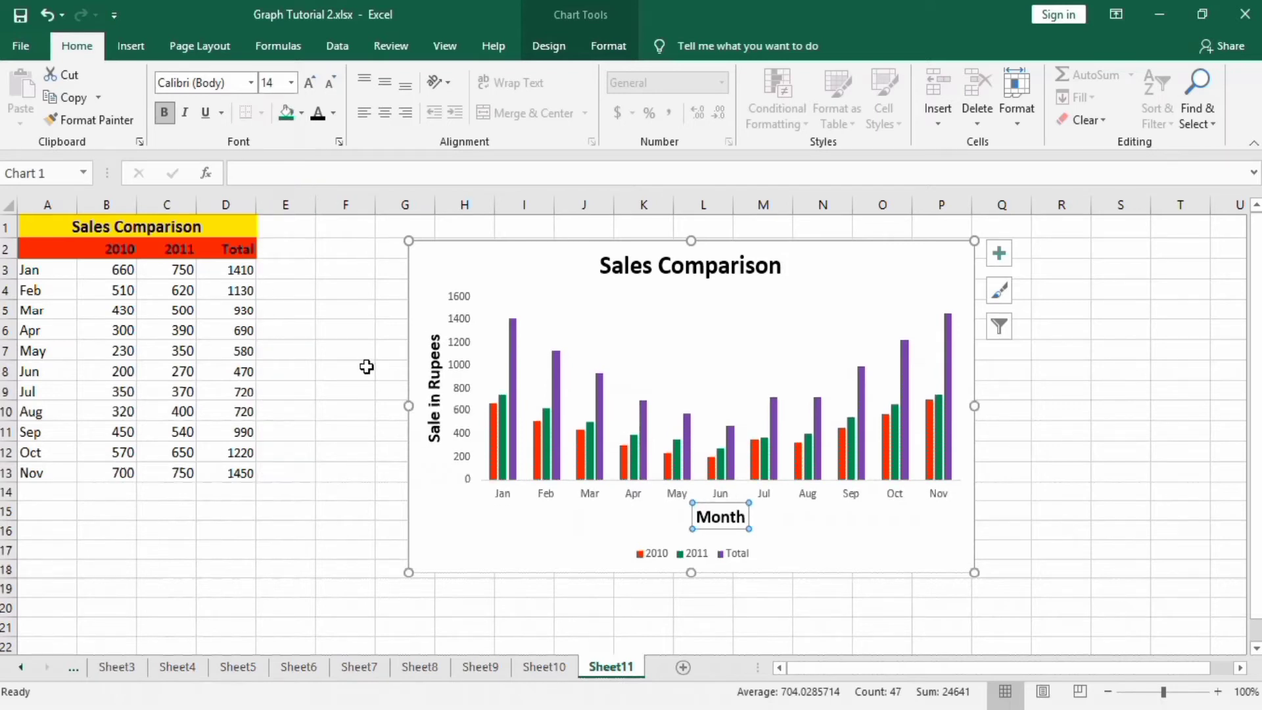
Plot the 2010 series on the secondary axis.
mouse_move(492, 432)
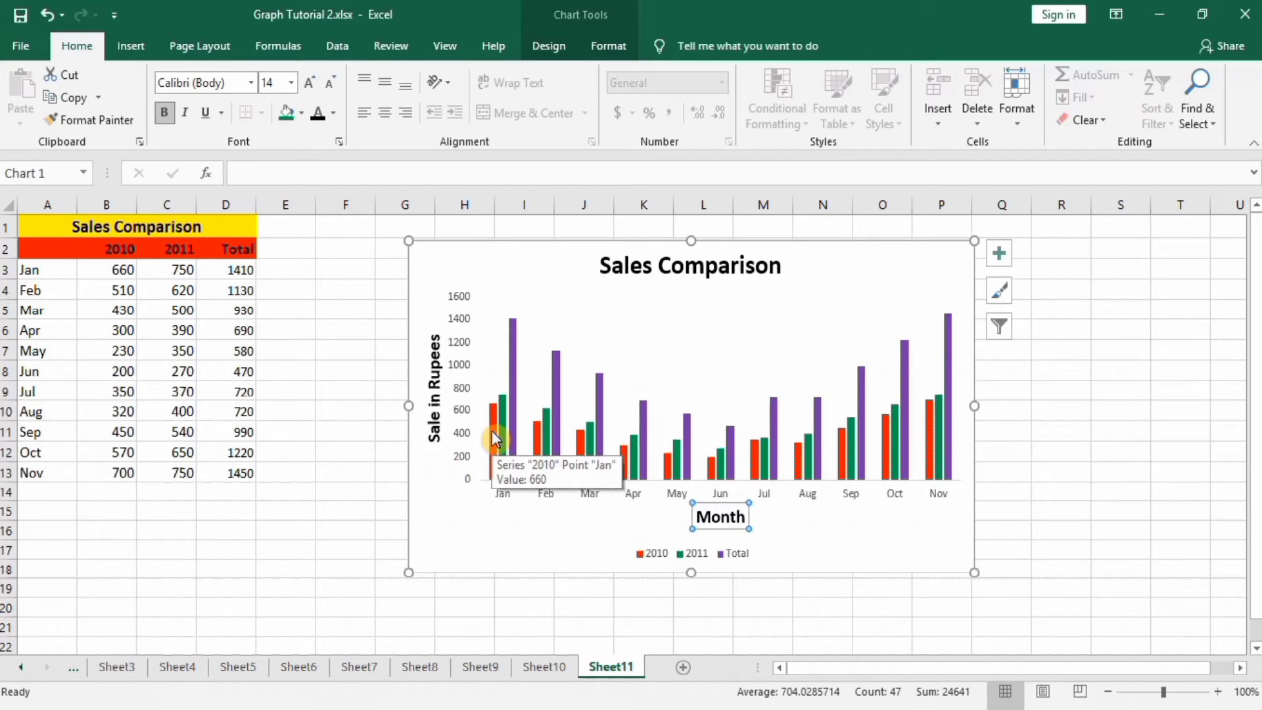
left_click(492, 431)
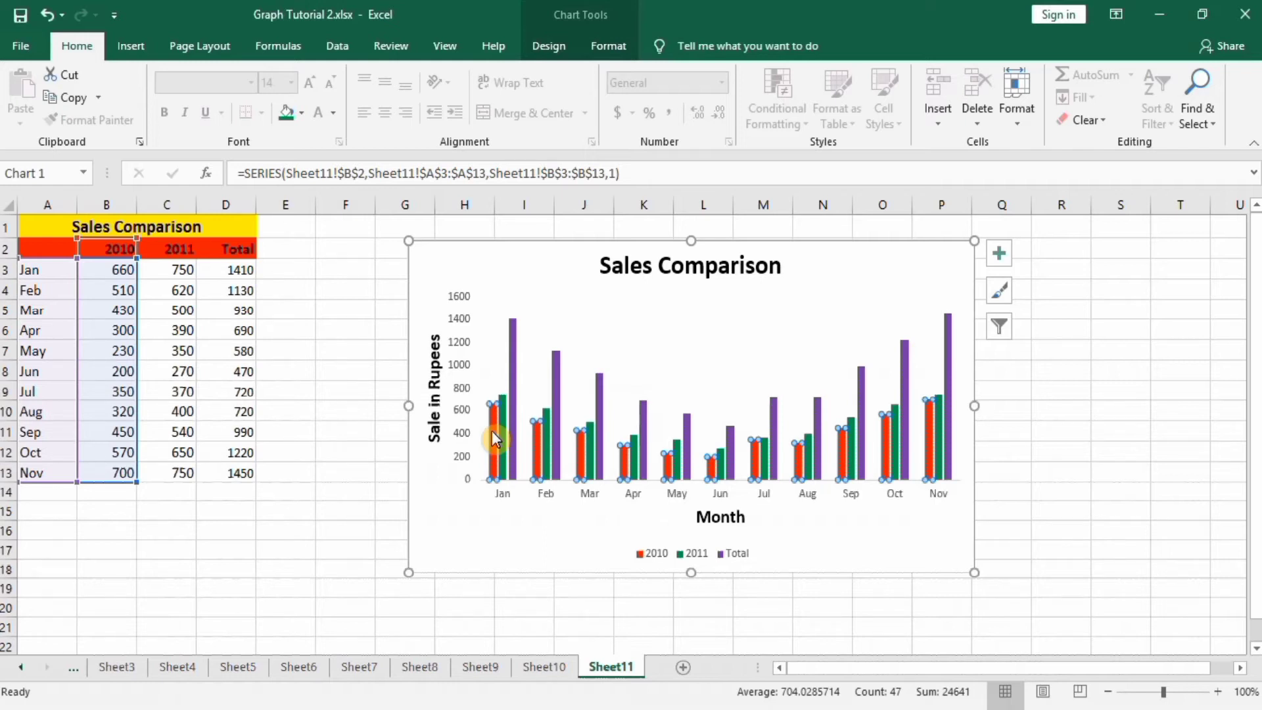
right_click(491, 431)
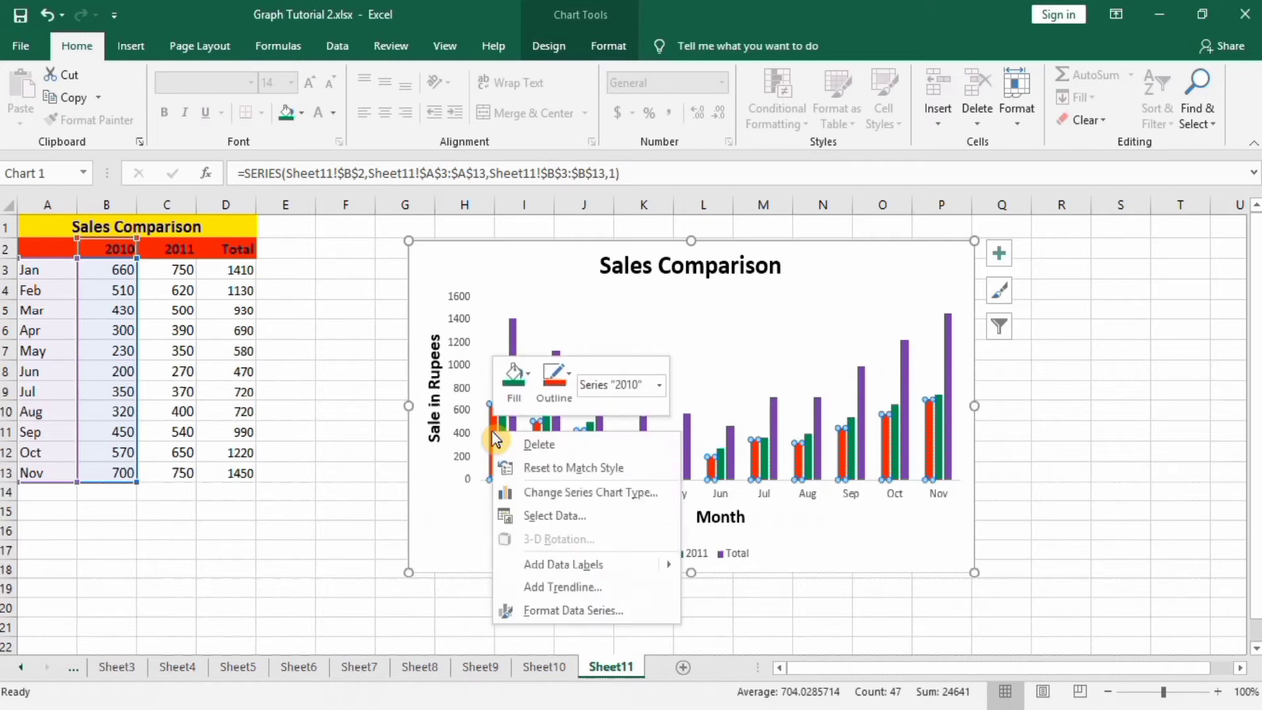
left_click(569, 611)
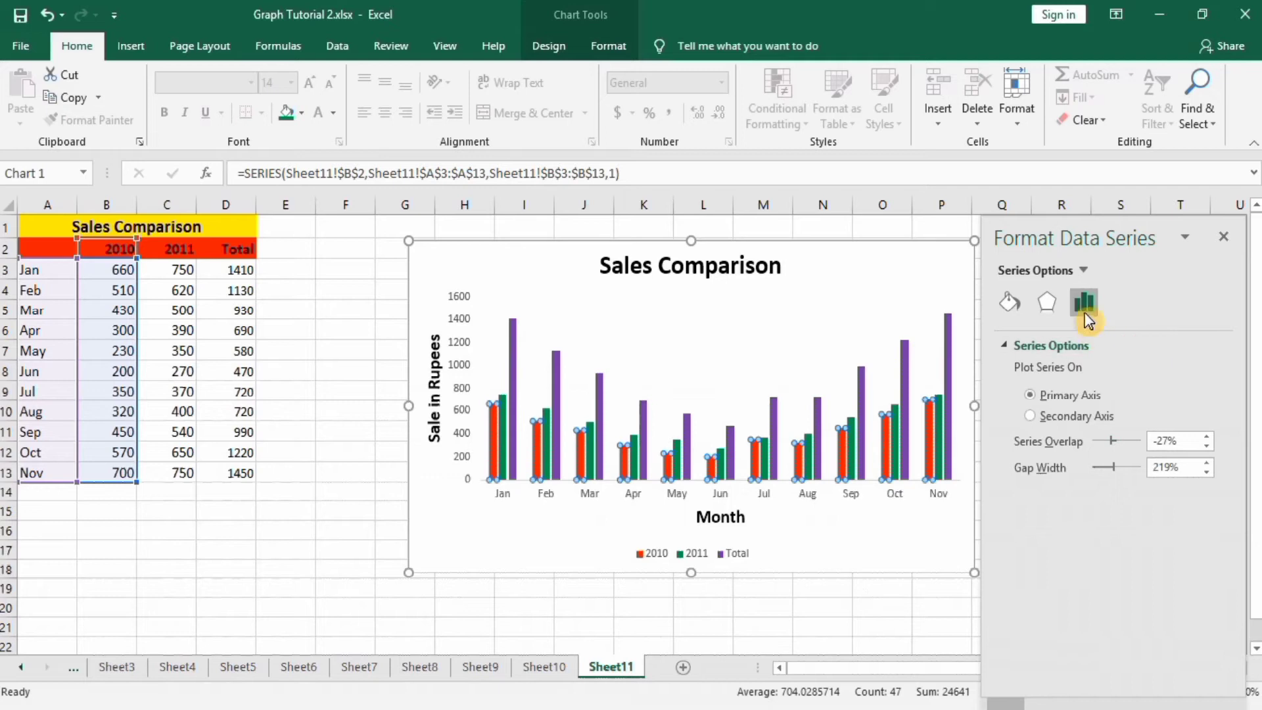
left_click(1029, 416)
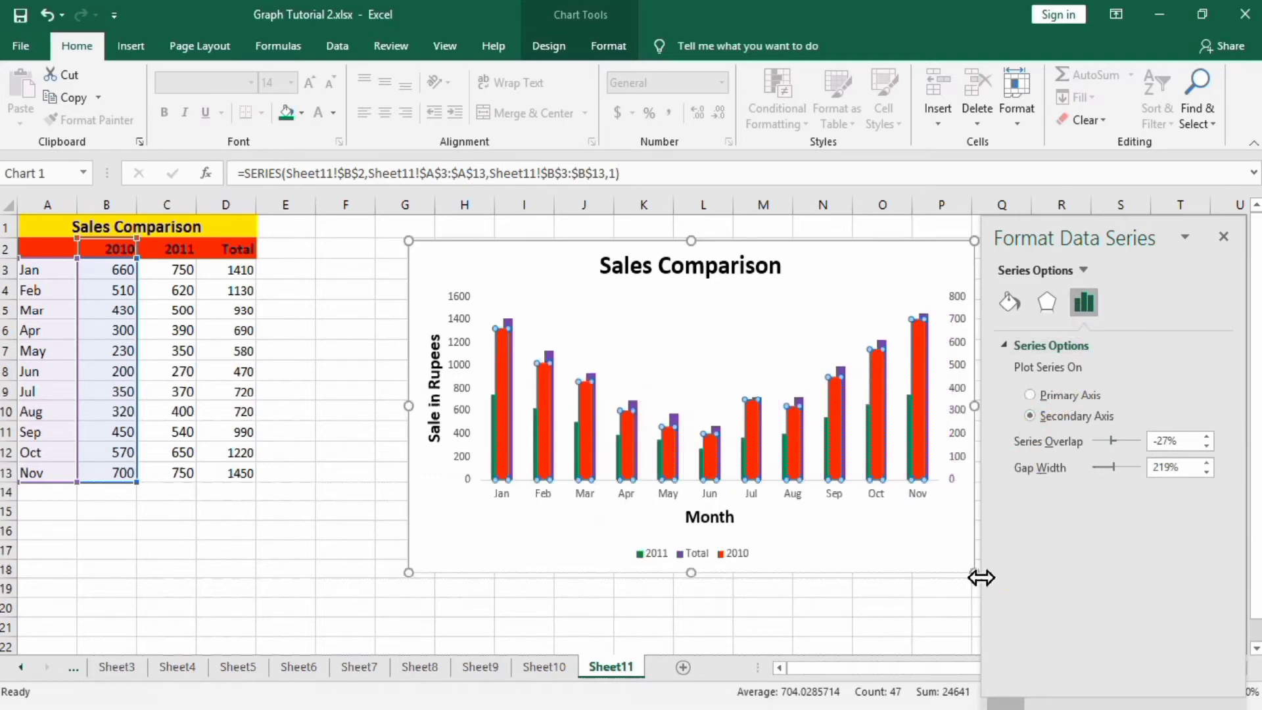
left_click(855, 605)
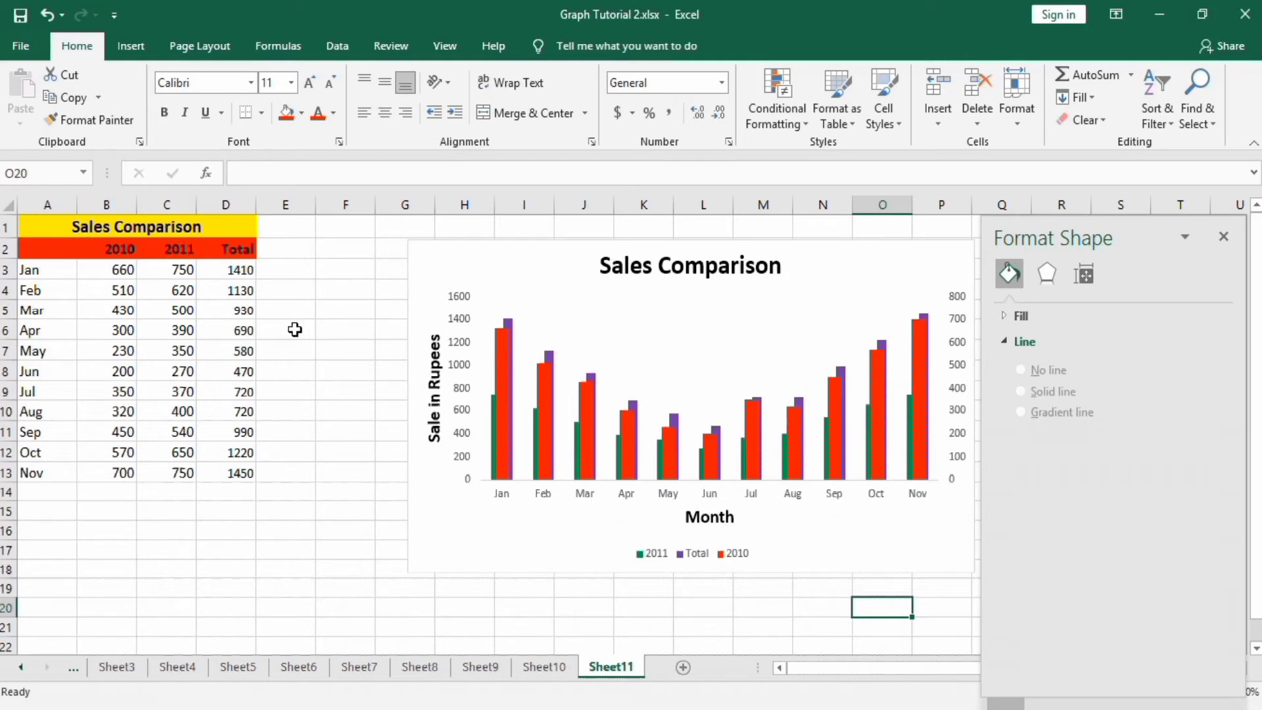
Plot the 2011 series on the secondary axis as well.
mouse_move(498, 421)
left_click(491, 412)
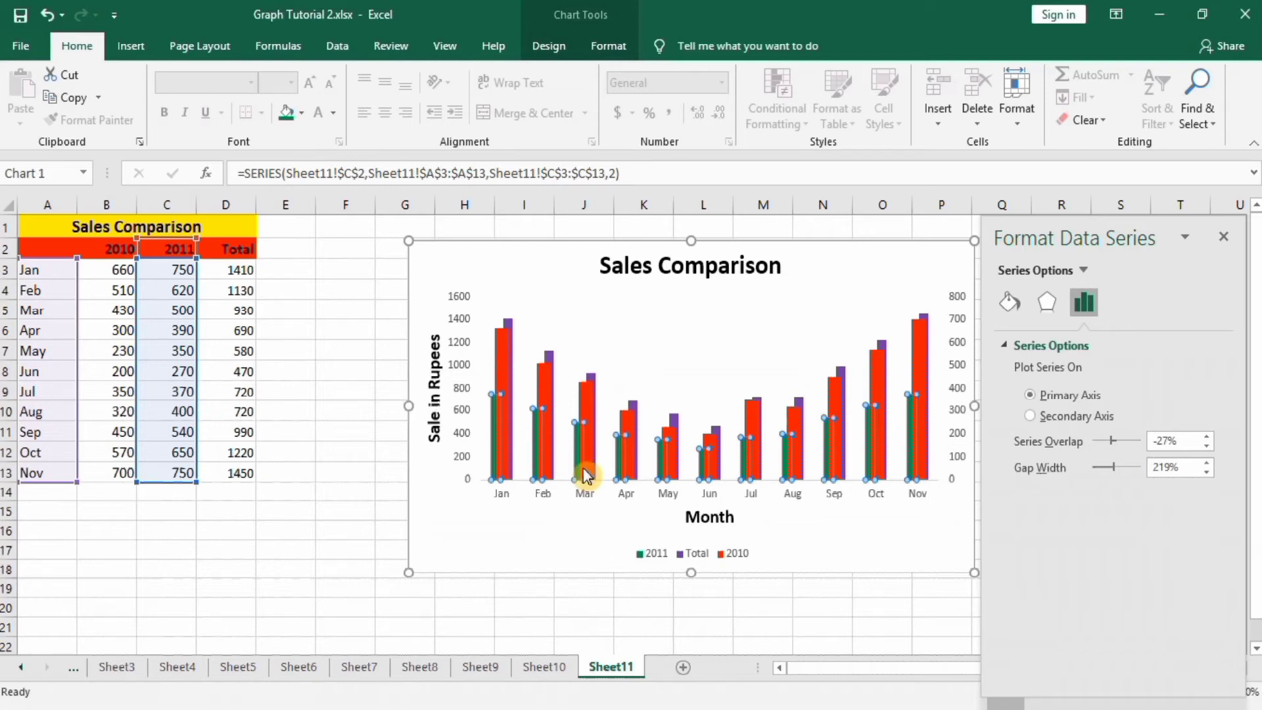
left_click(1030, 415)
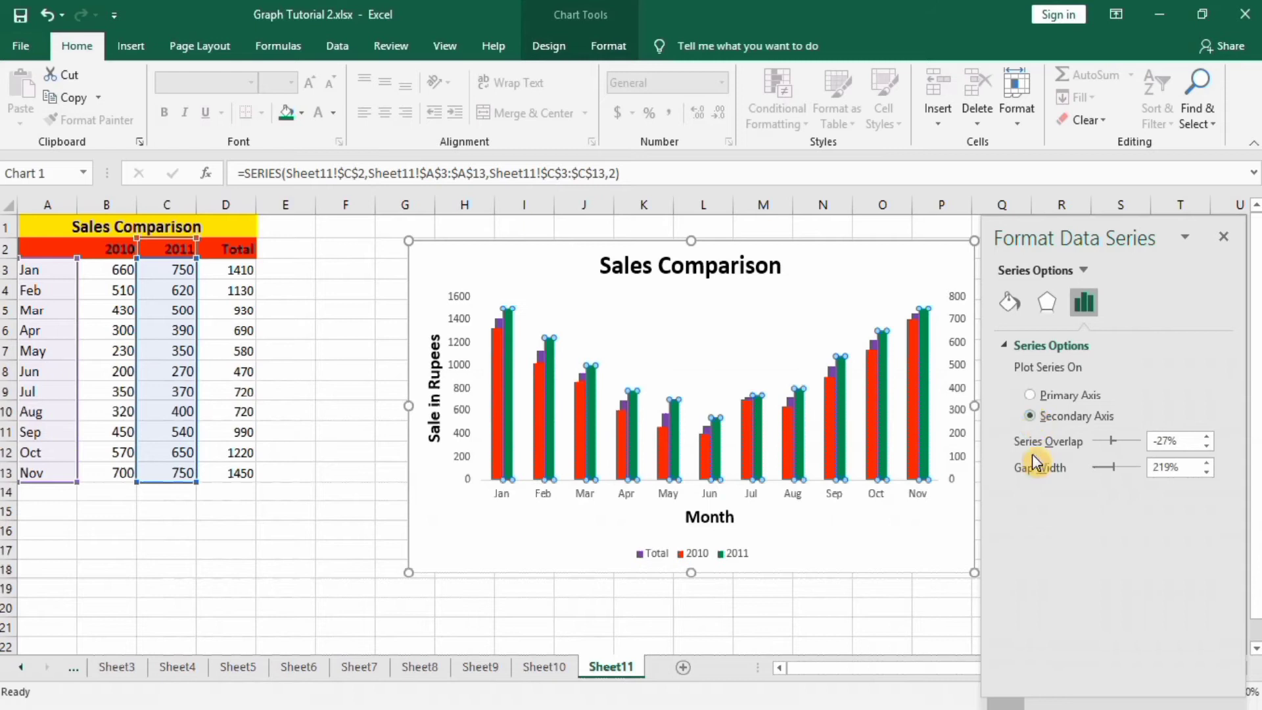
left_click(890, 602)
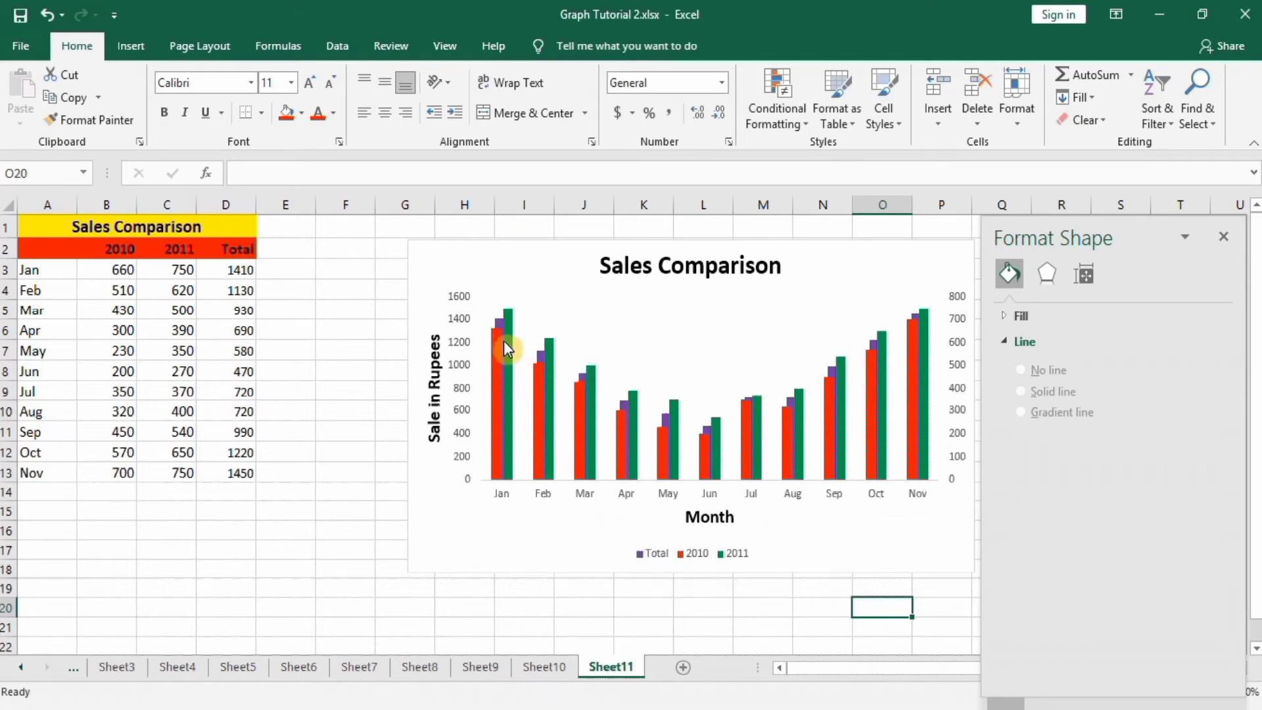
Set the Total series overlap to 100% in its series options.
left_click(498, 320)
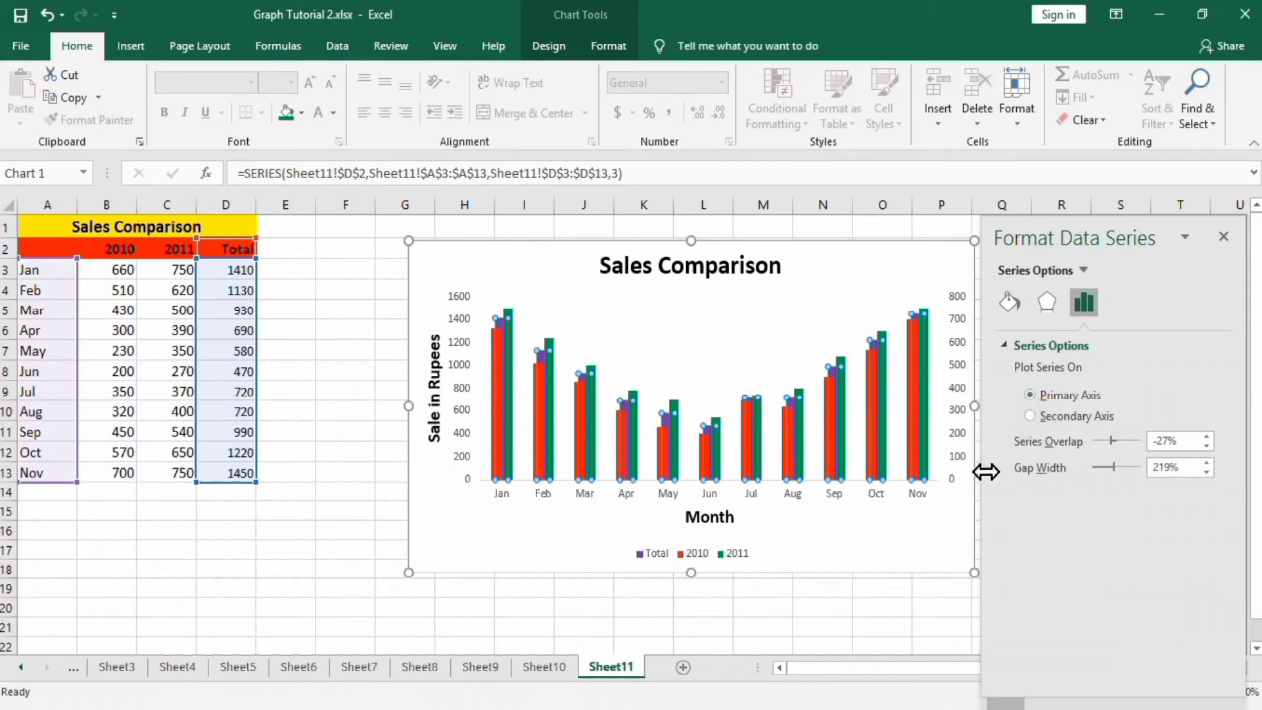
mouse_move(919, 448)
left_click_drag(1111, 441, 1139, 442)
left_click(1168, 467)
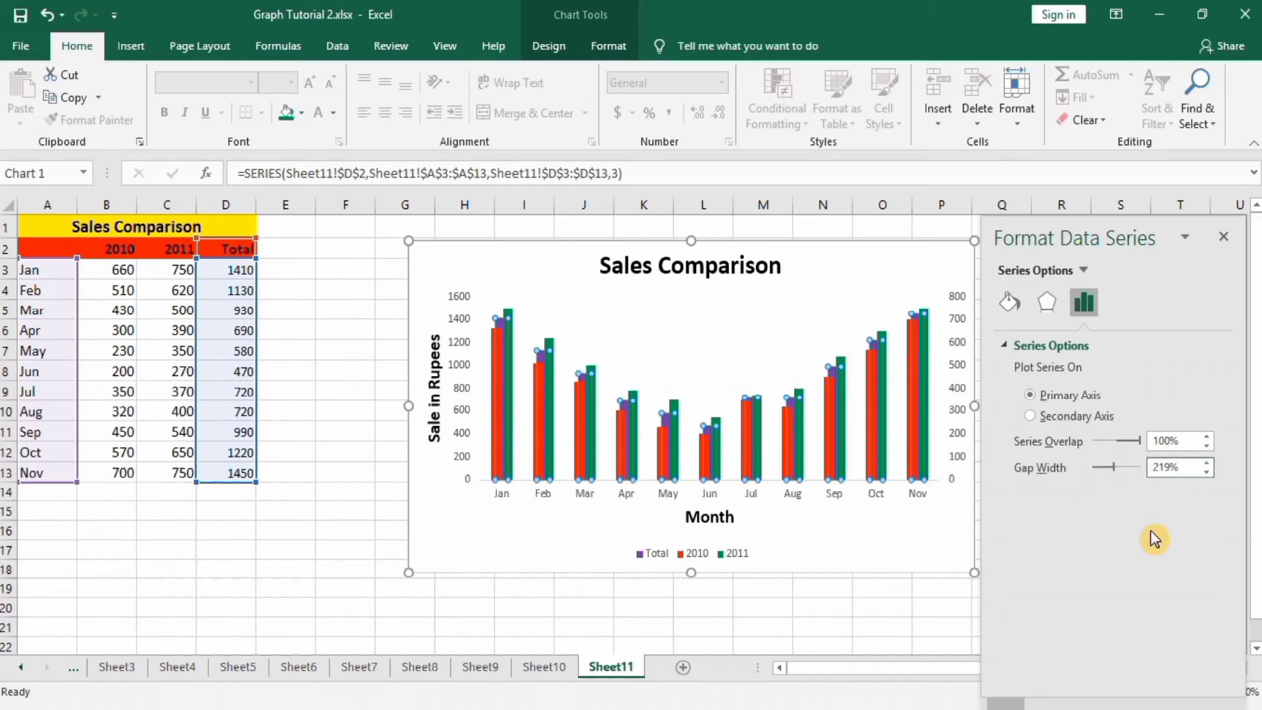
key("BackSpace")
key("BackSpace")
left_click(860, 610)
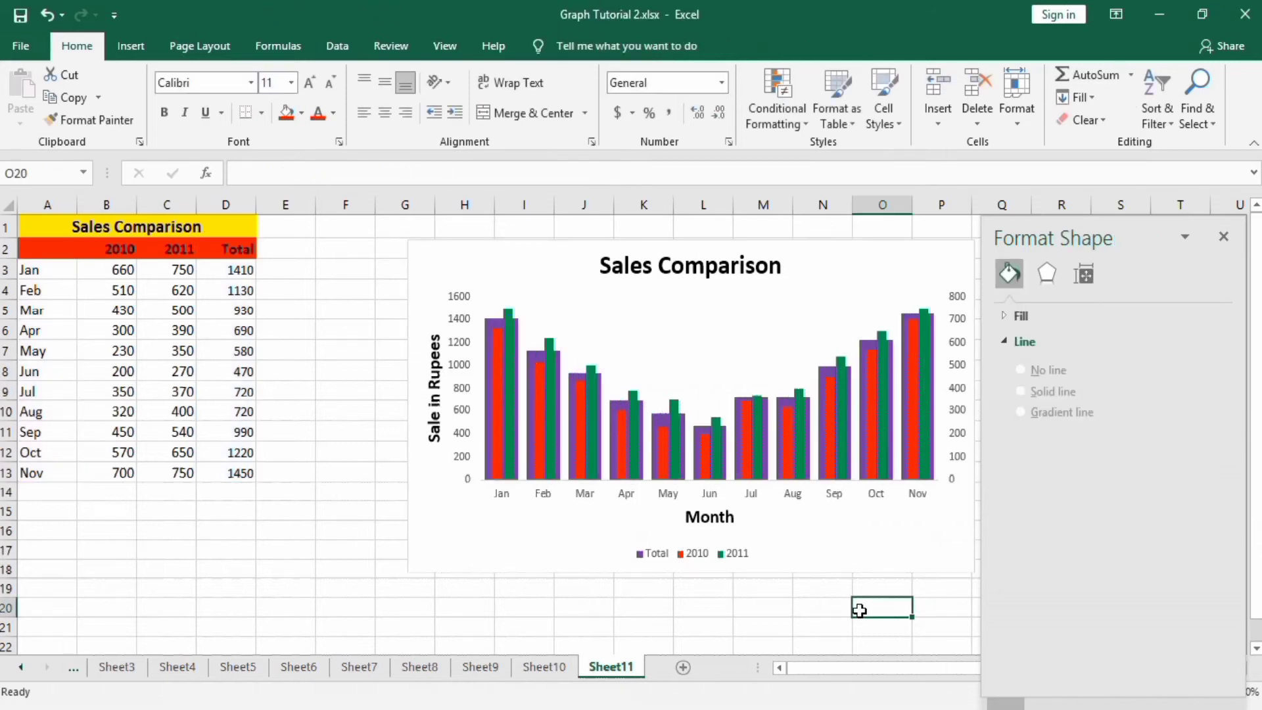
Give the primary vertical axis a solid line 1.5 pt wide.
left_click(826, 462)
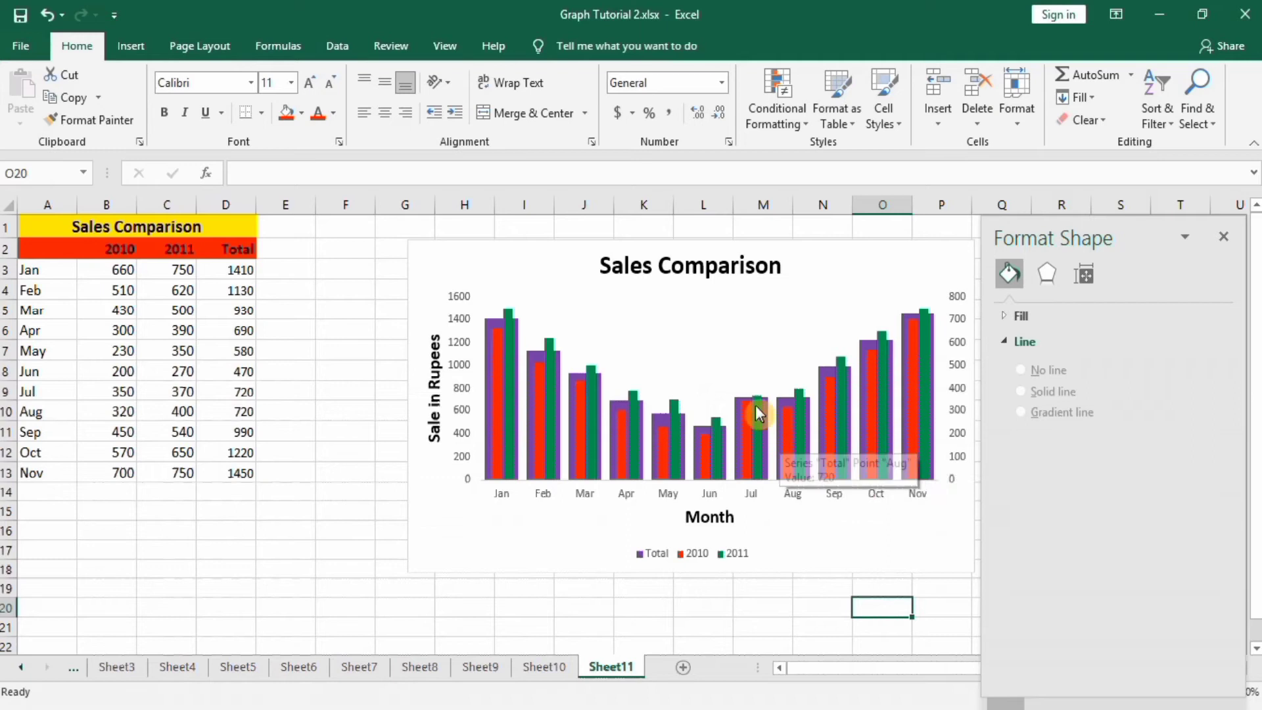
mouse_move(743, 409)
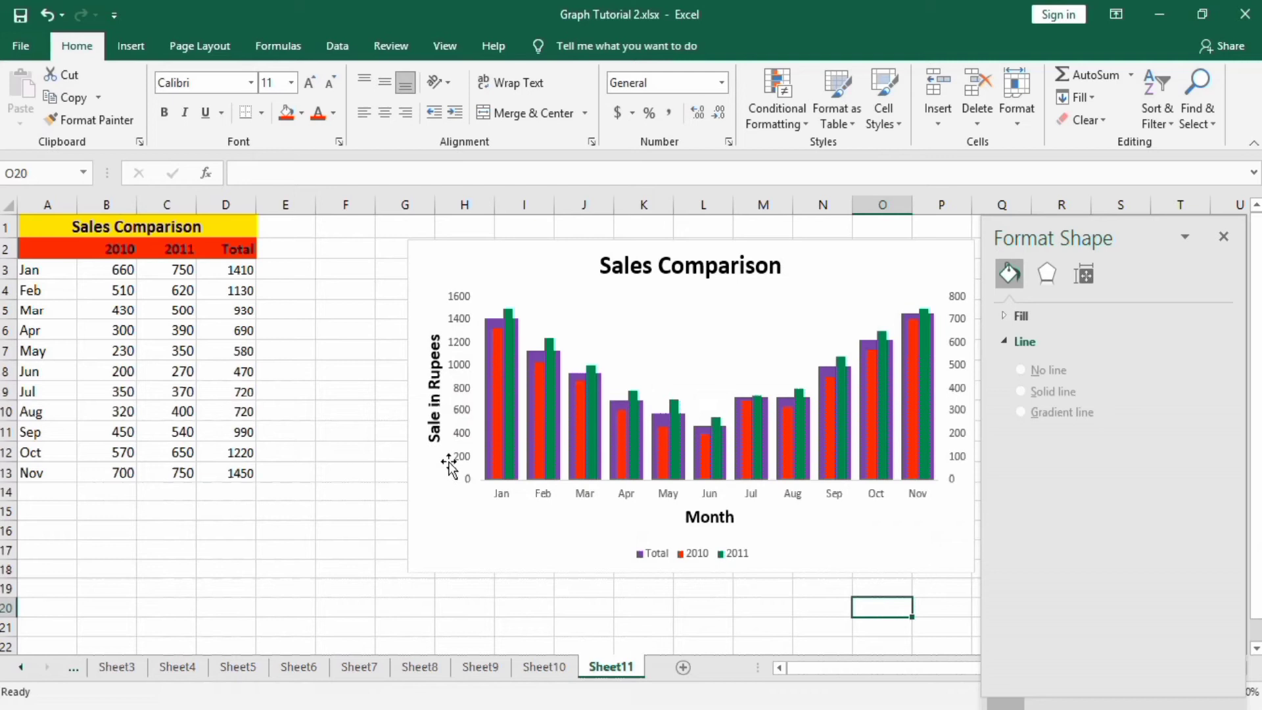
left_click(460, 411)
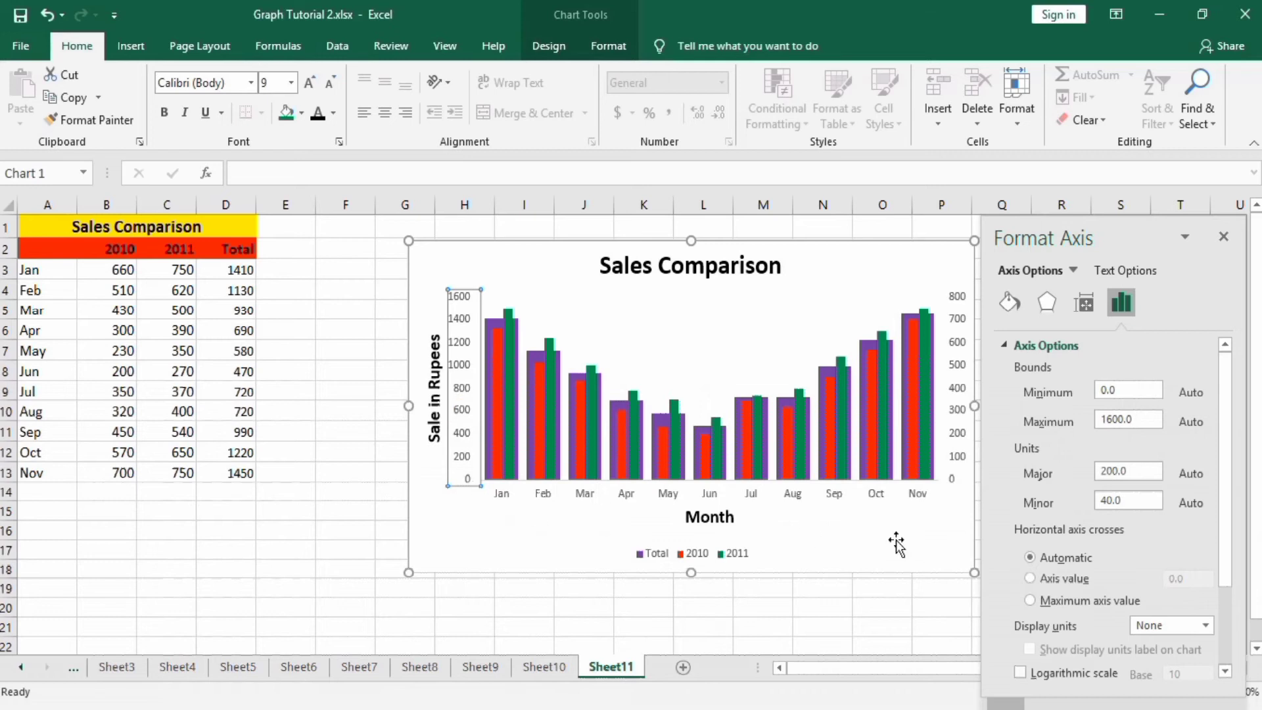
left_click(1010, 306)
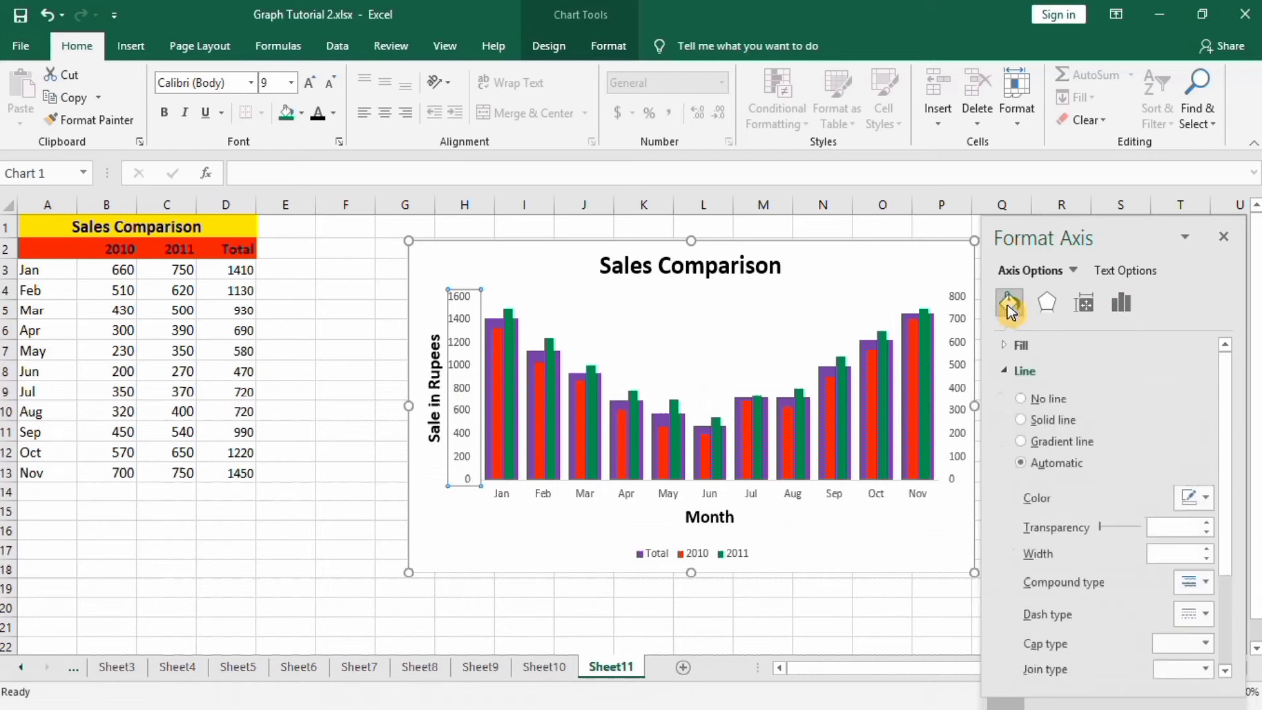
left_click(1020, 419)
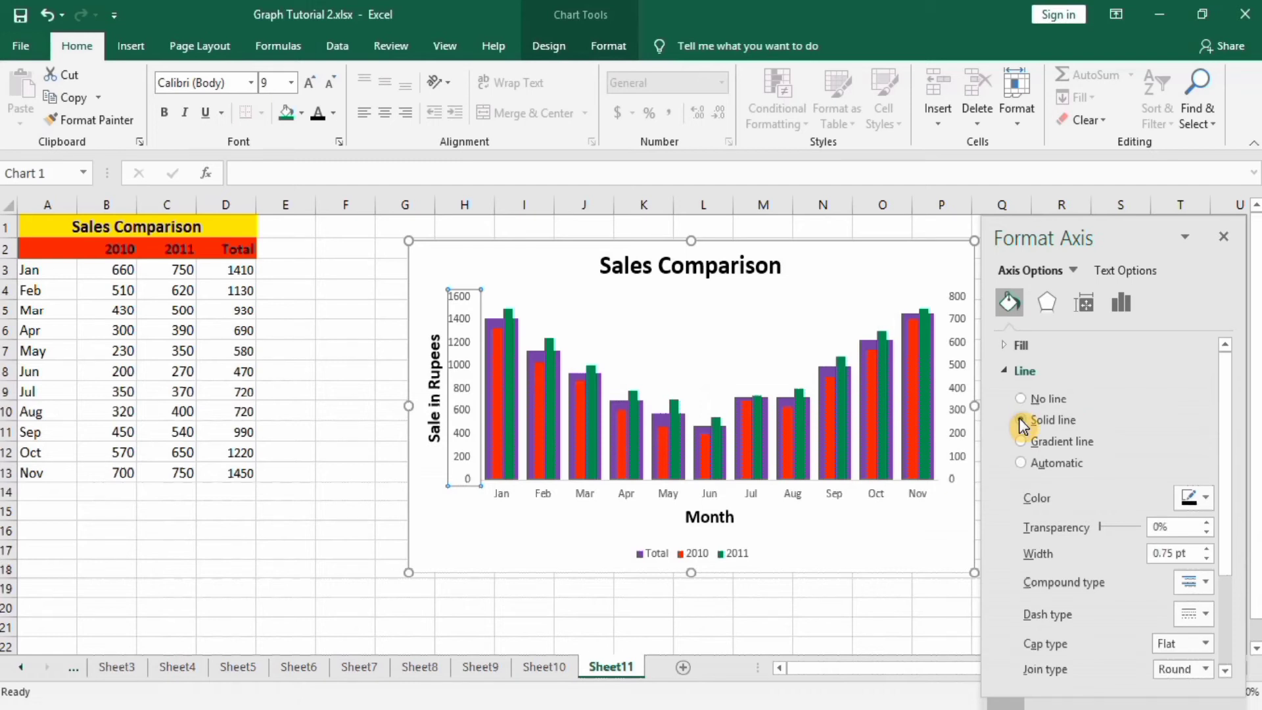
left_click(1208, 550)
left_click(1208, 549)
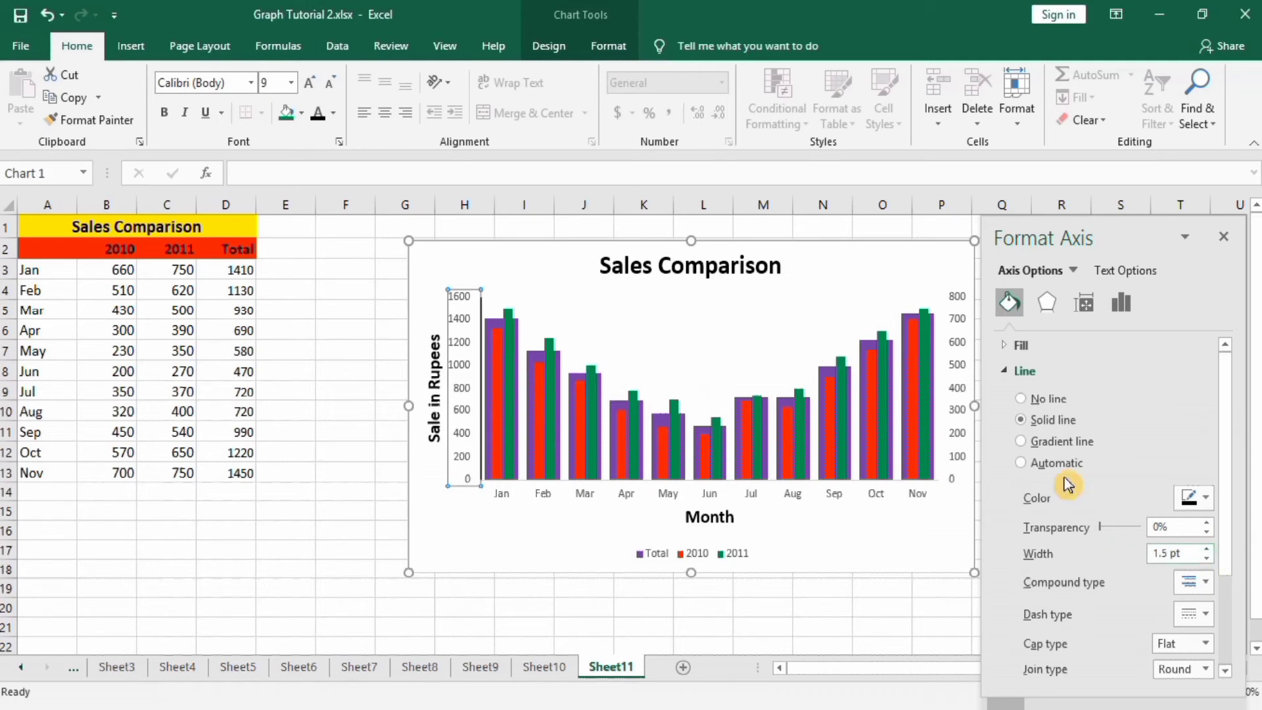
Set the primary vertical axis major and minor tick marks to Outside.
left_click(1121, 306)
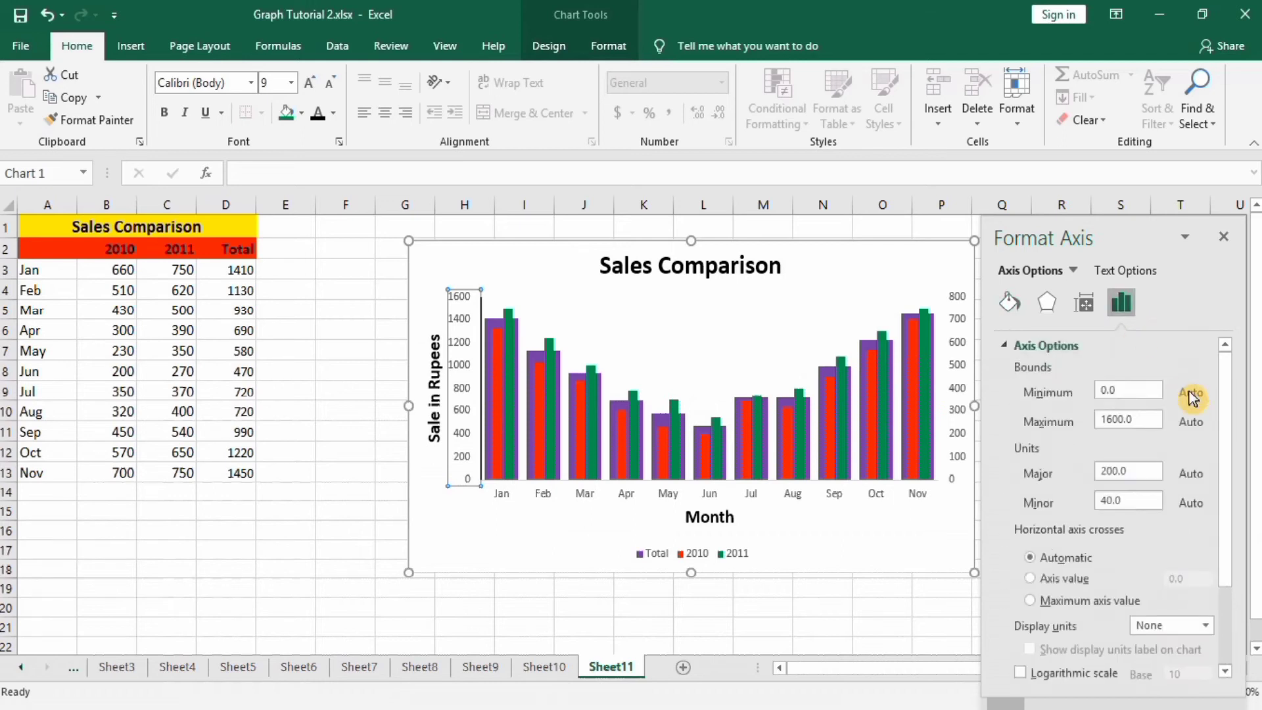
left_click_drag(1227, 404, 1225, 519)
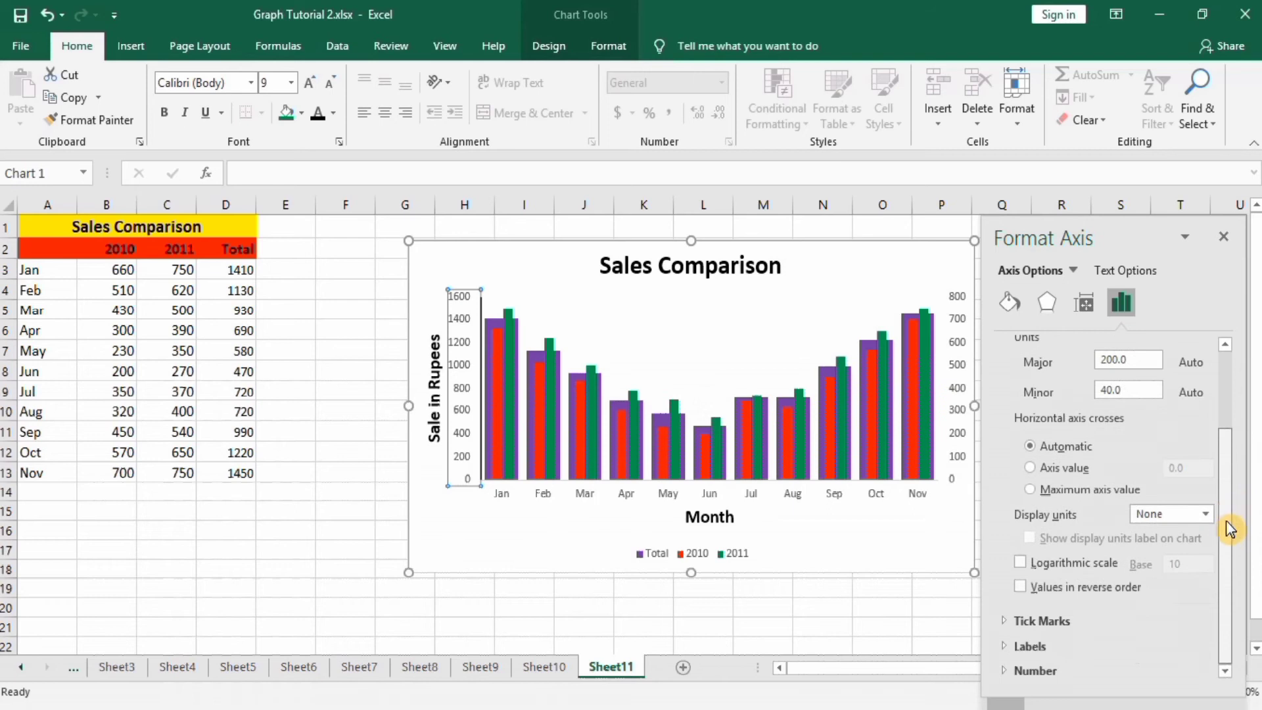
left_click(1074, 620)
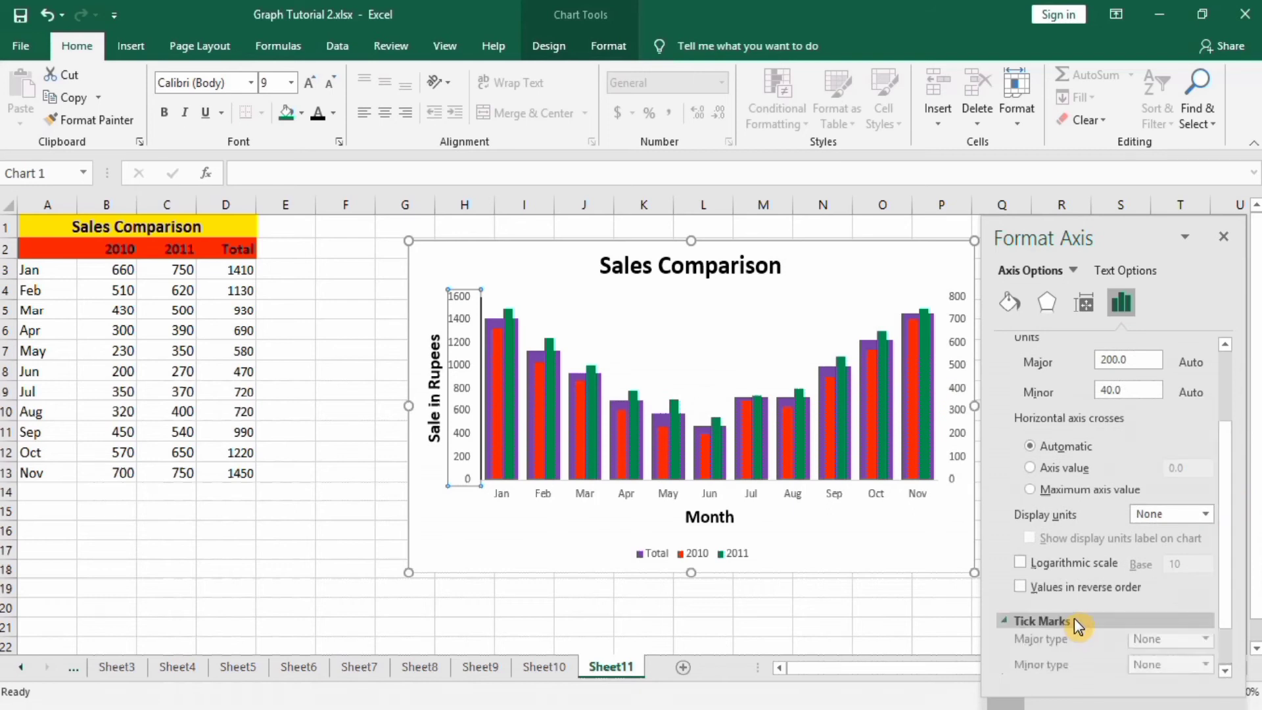
left_click_drag(1225, 591, 1225, 628)
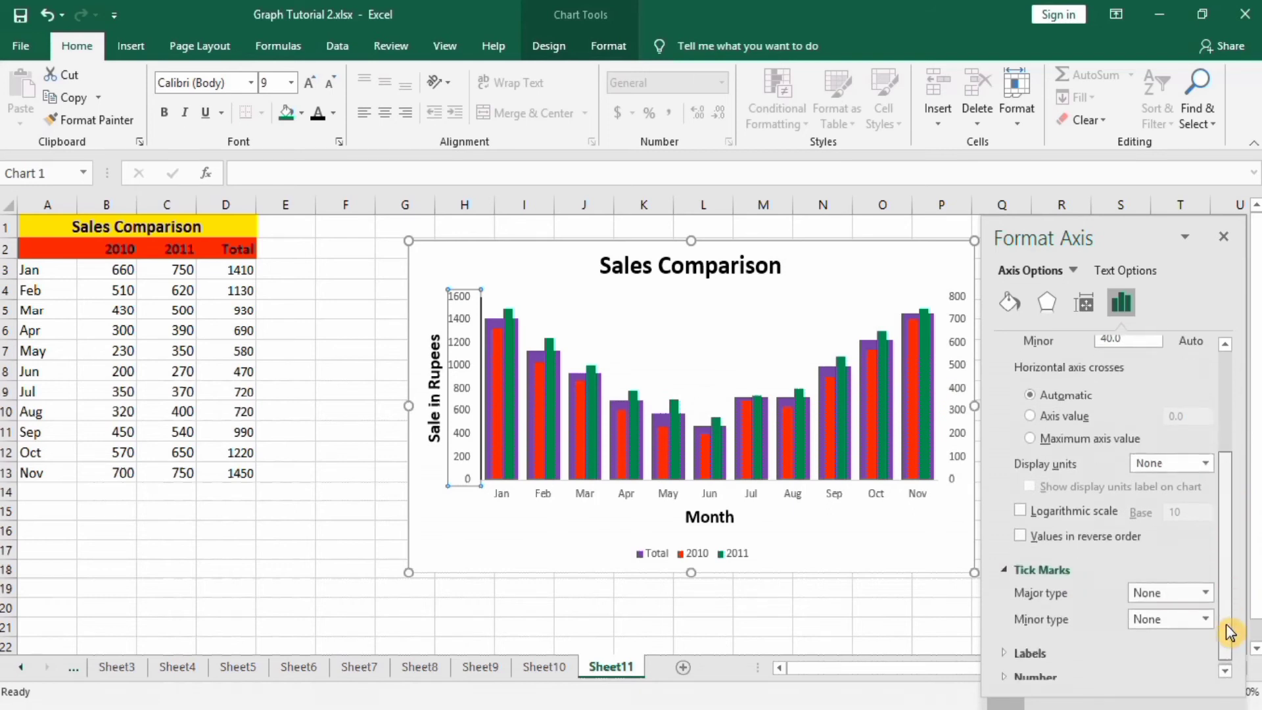
left_click(1206, 586)
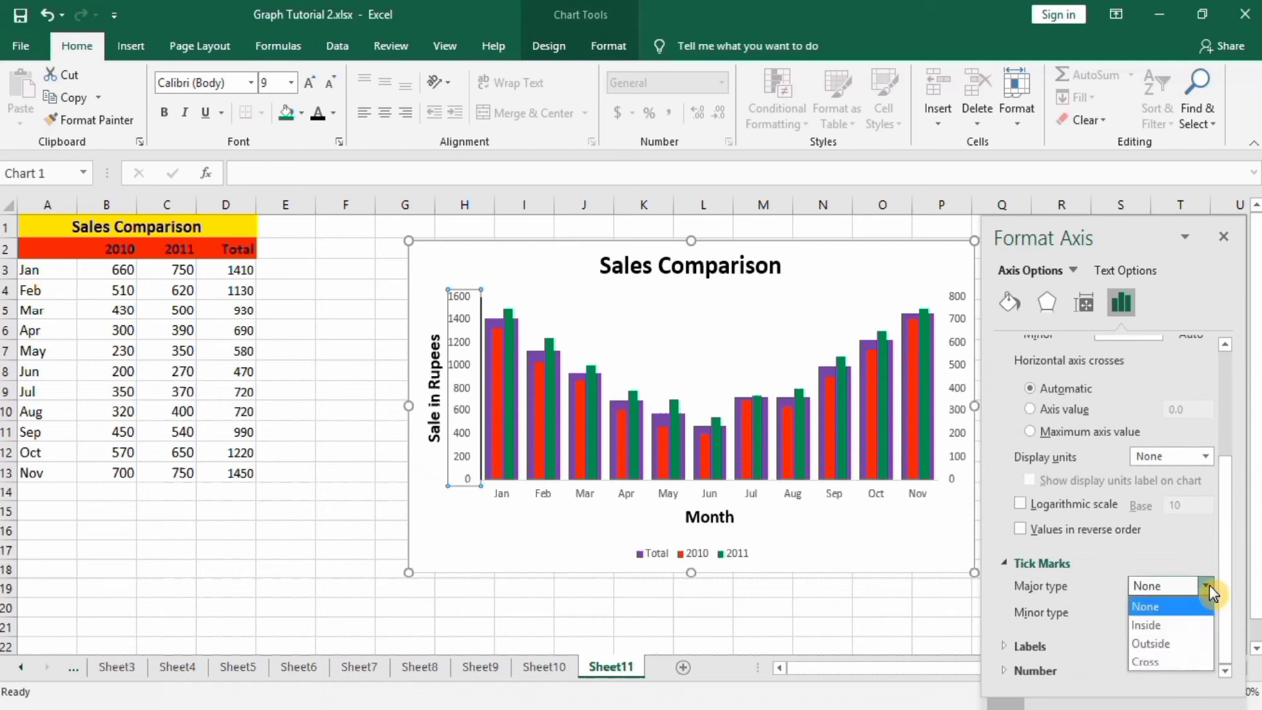
left_click(1169, 646)
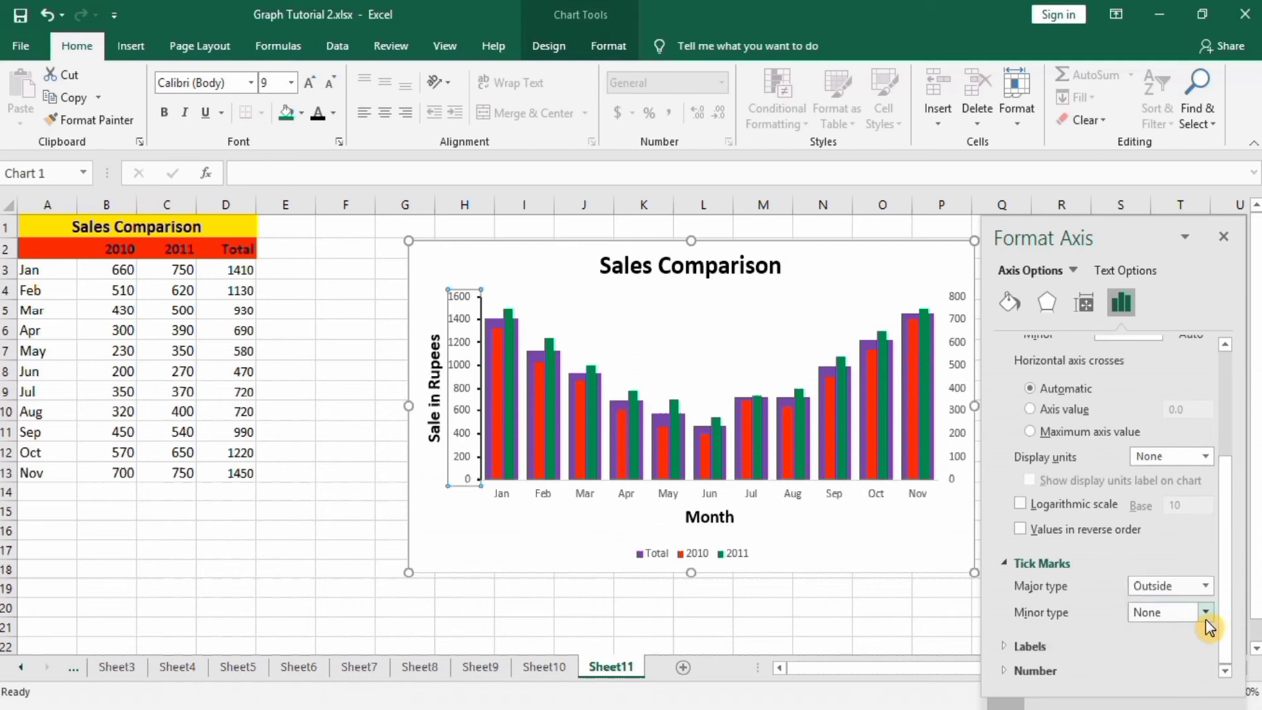
left_click(1205, 618)
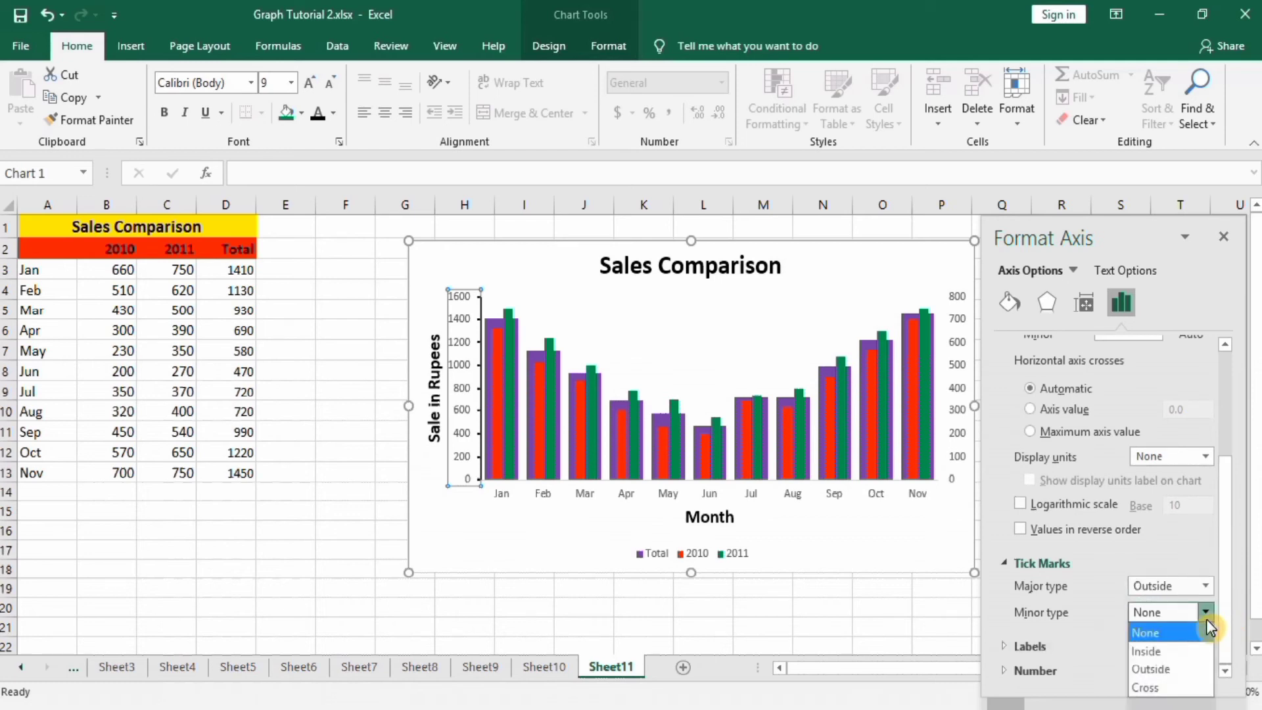
left_click(1180, 669)
Set the primary vertical axis major unit to 300.
left_click_drag(1231, 549, 1233, 428)
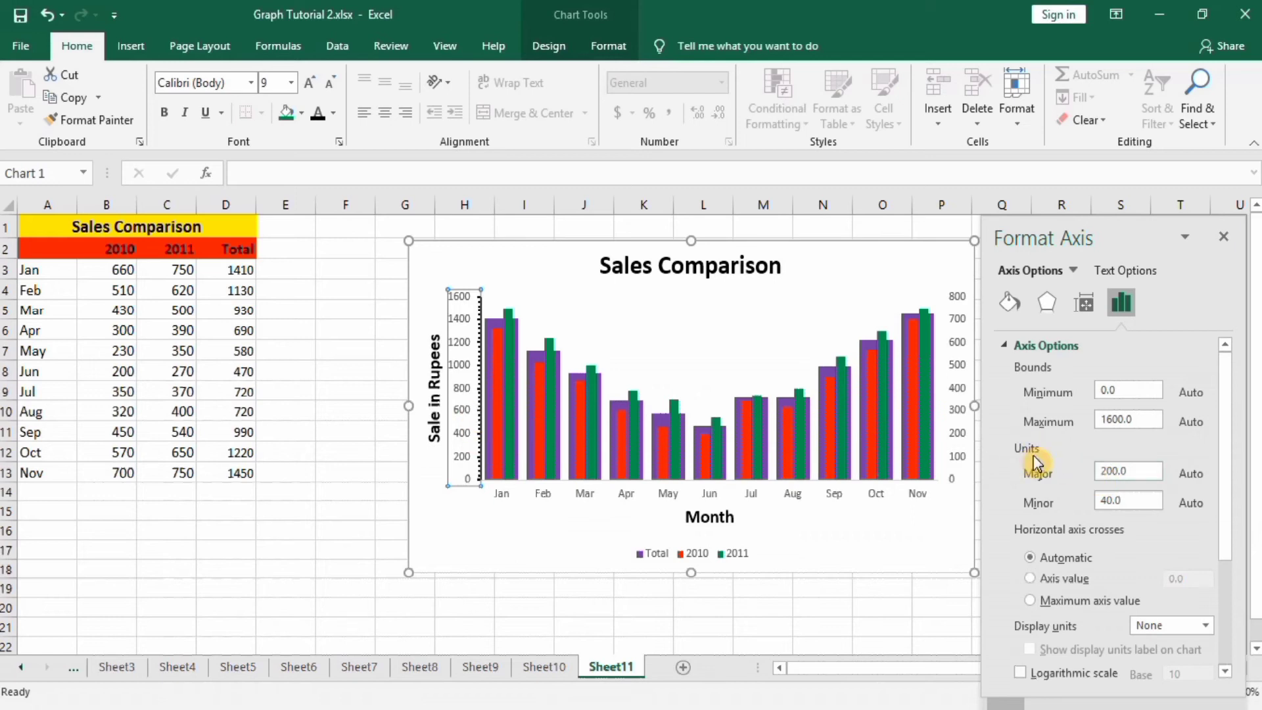
left_click(1106, 468)
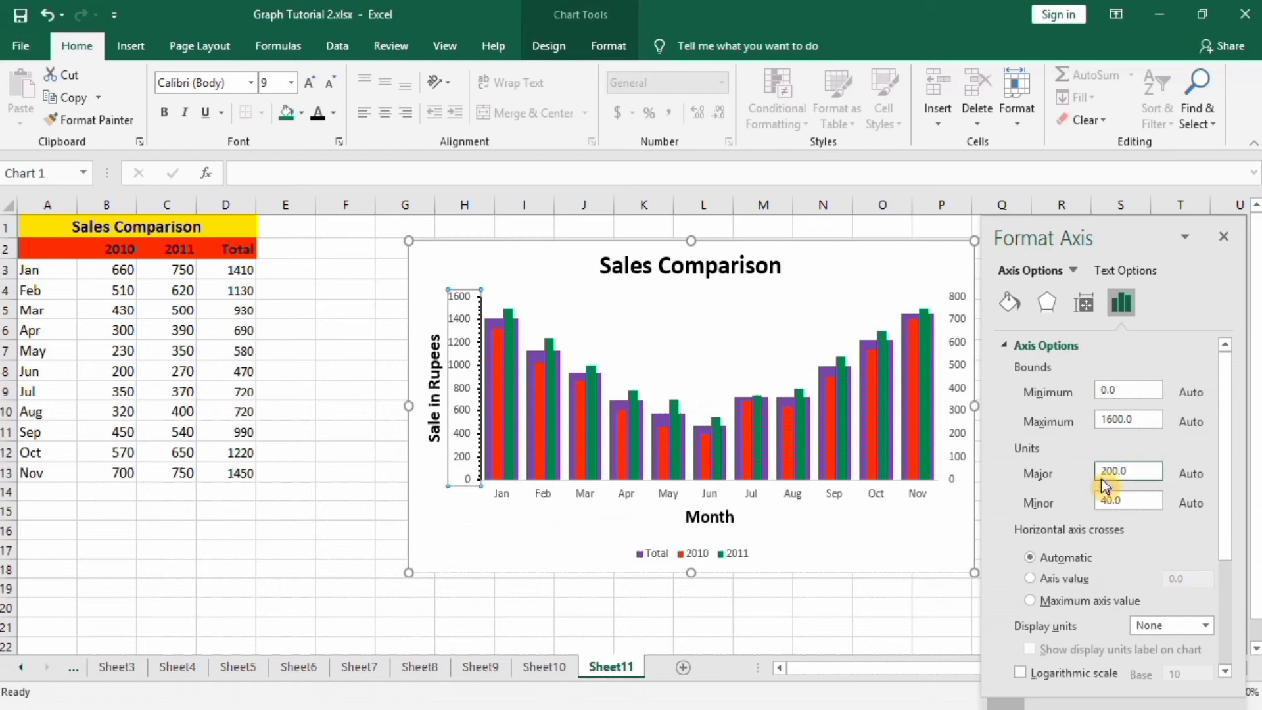
key("BackSpace")
type("3")
Format the primary vertical axis labels bold, black, 12 pt.
left_click(164, 112)
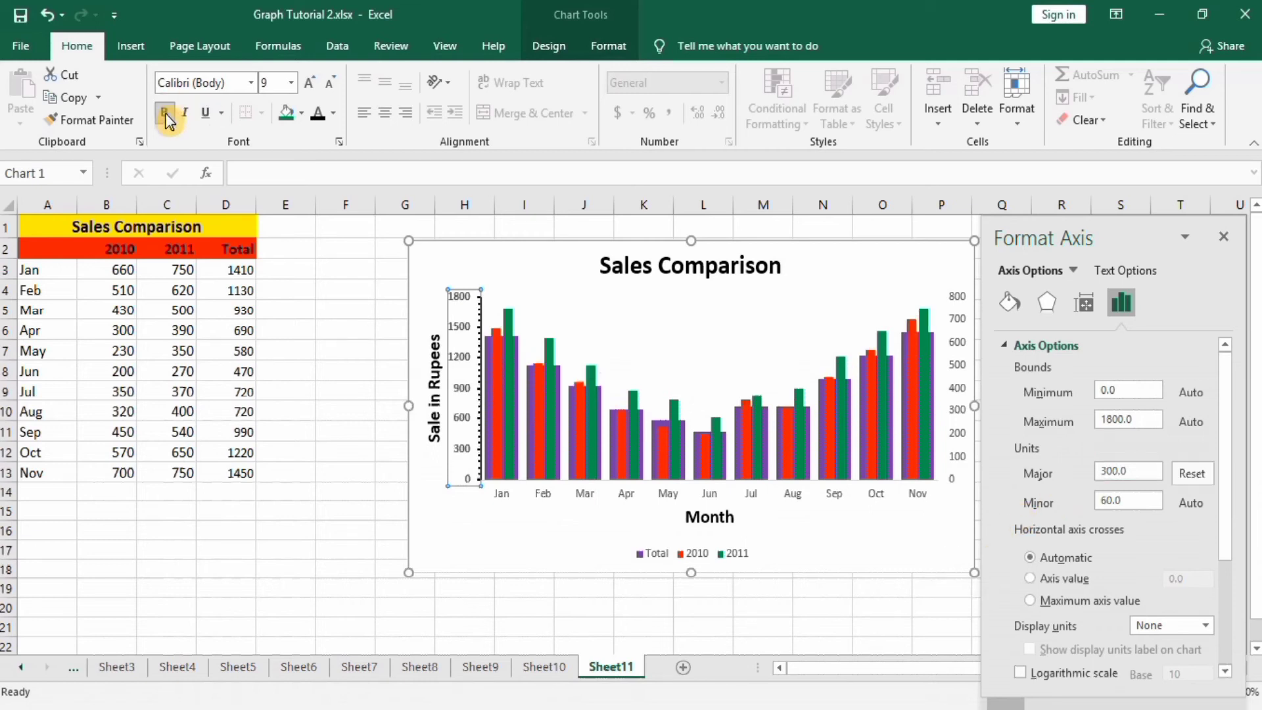
left_click(319, 122)
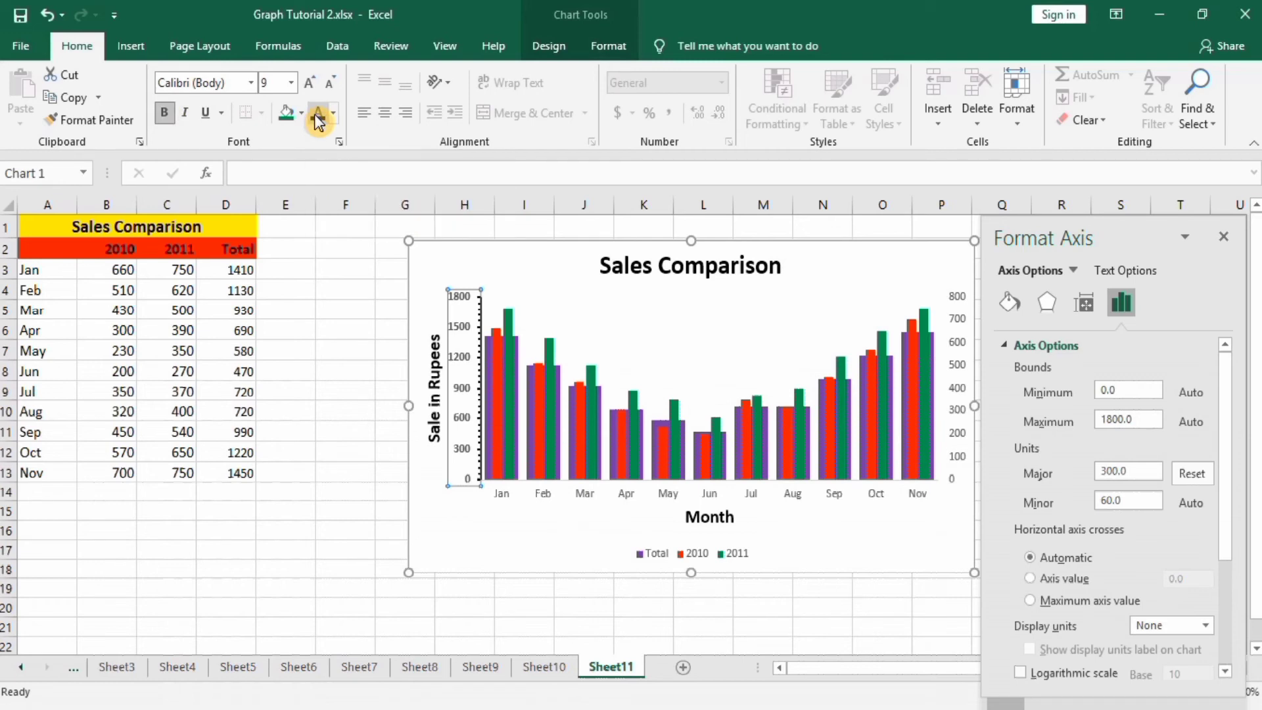
left_click(290, 81)
left_click(276, 198)
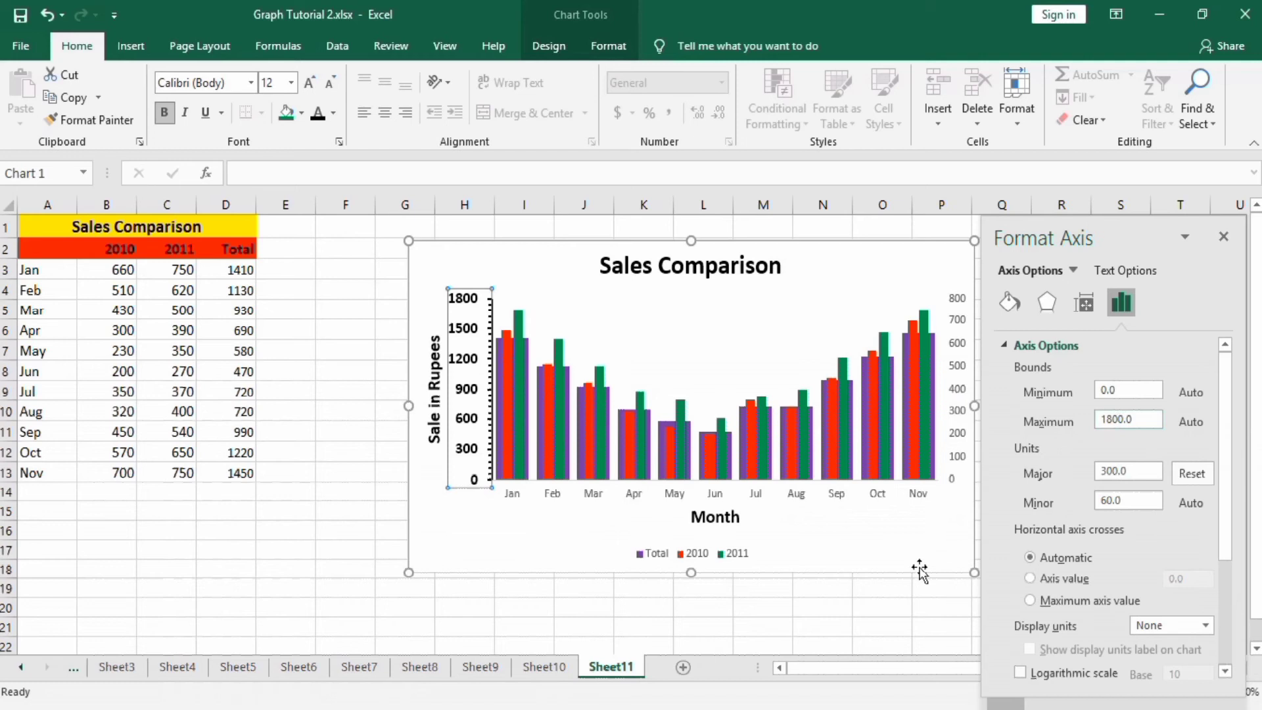
left_click(871, 621)
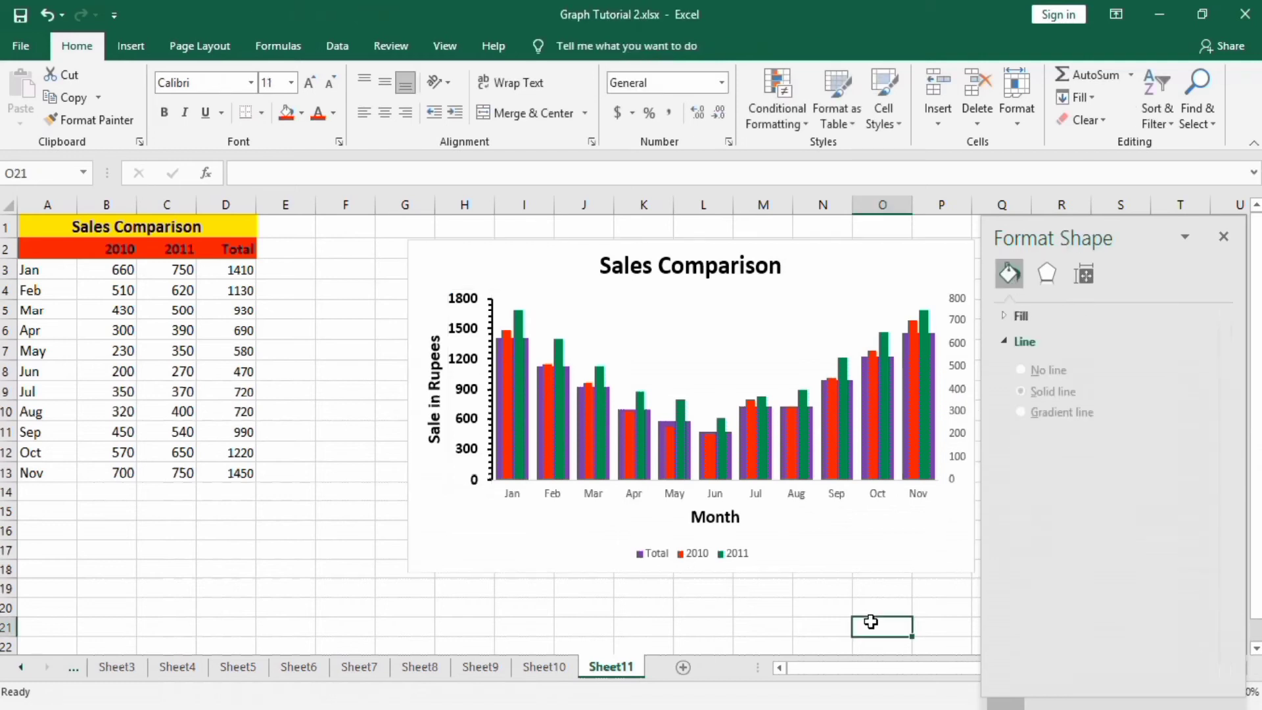
Set the secondary vertical axis maximum bound to 1800.
left_click(956, 383)
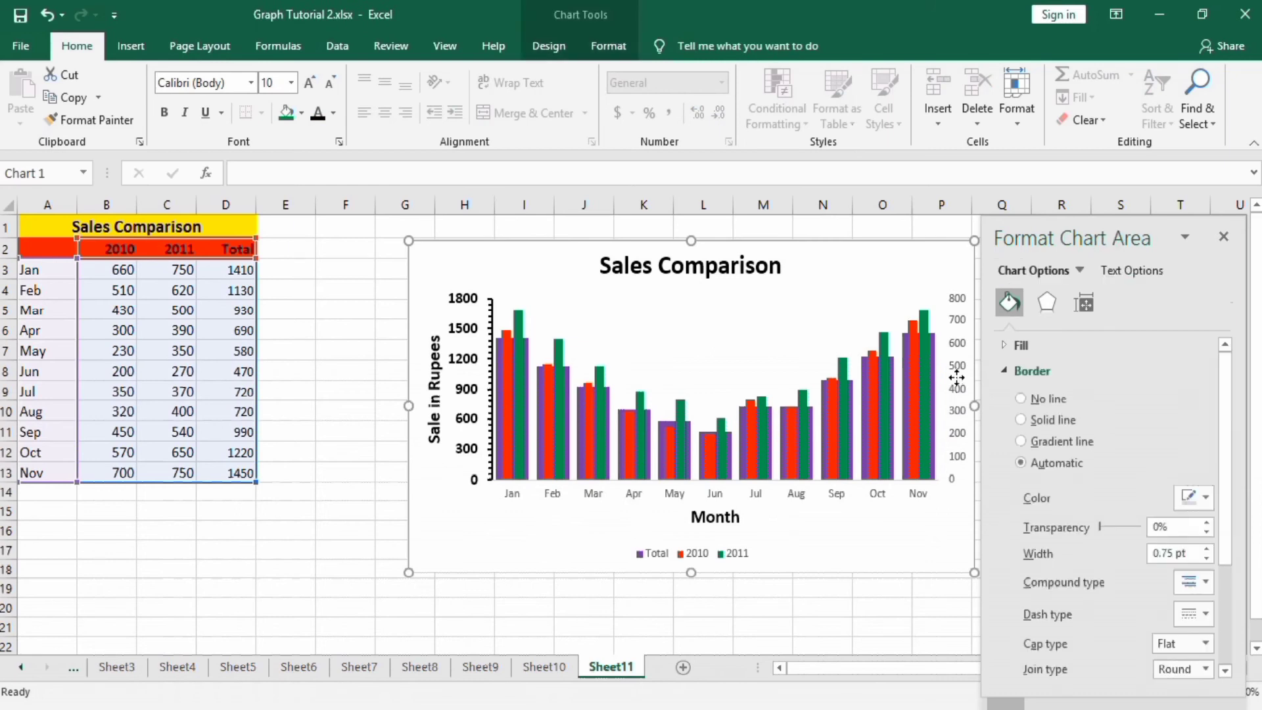
left_click(956, 328)
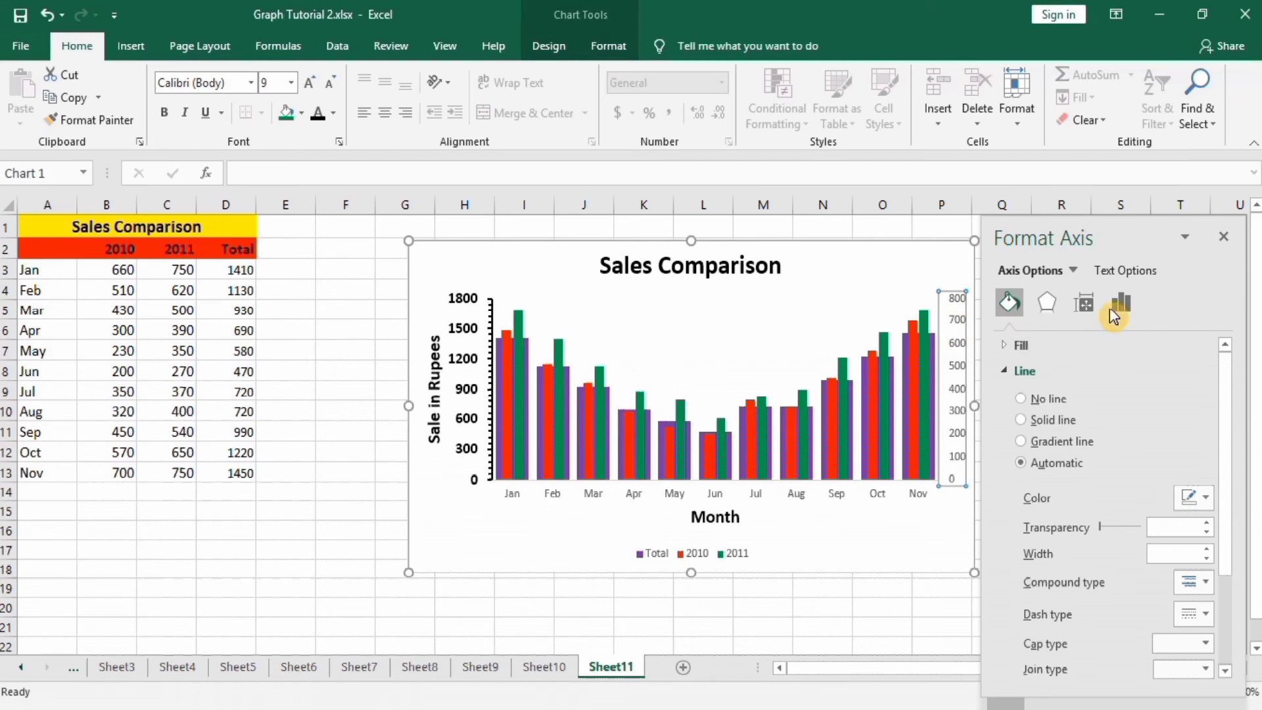
left_click(1121, 304)
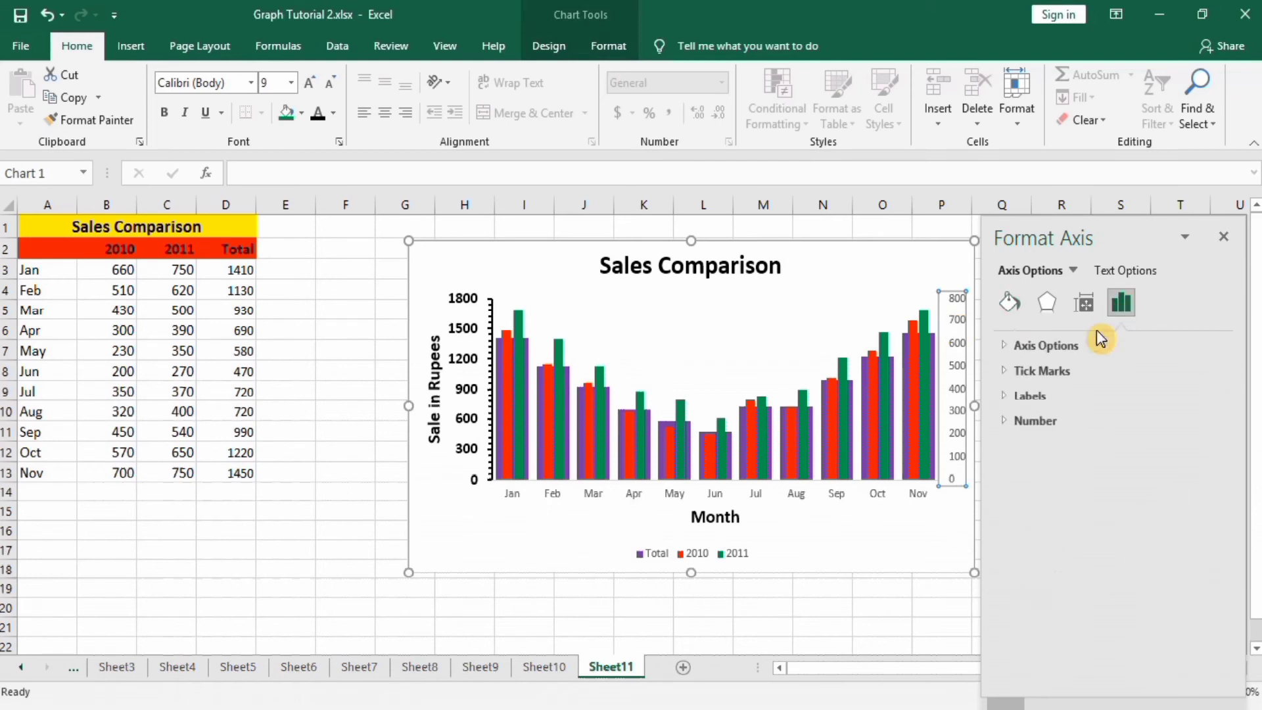
left_click(1085, 345)
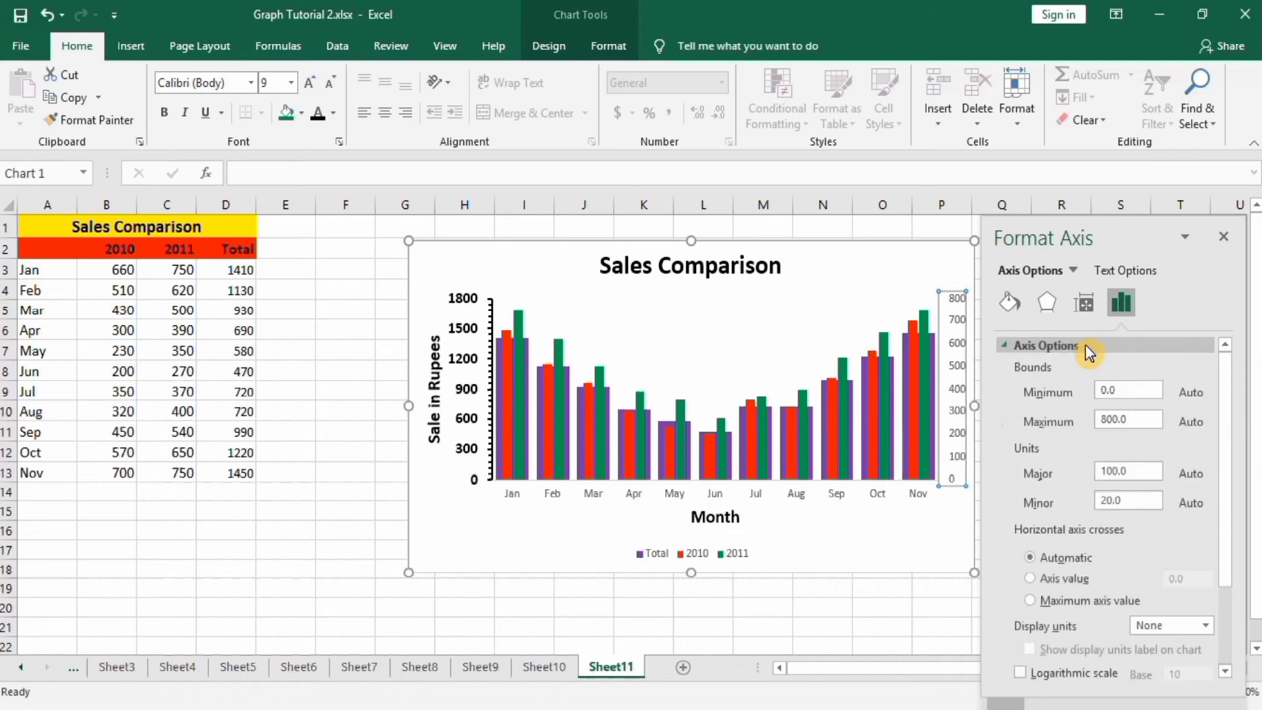
left_click(1101, 421)
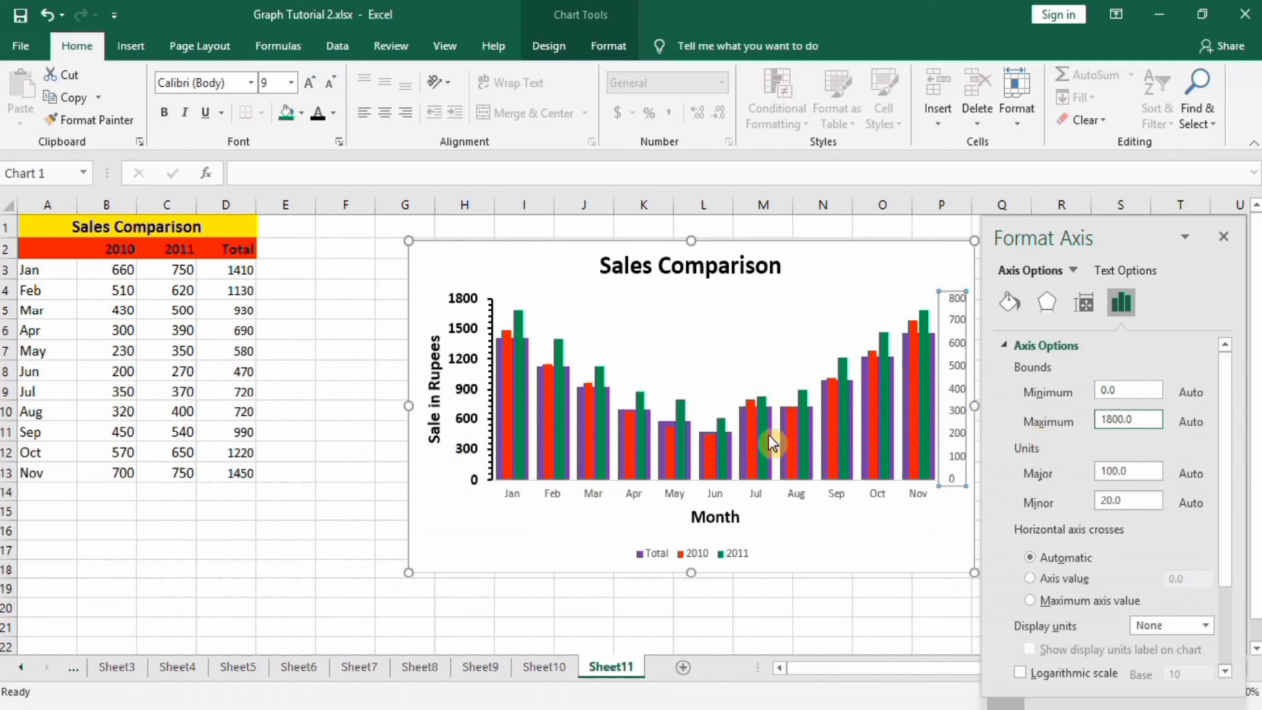
left_click(879, 617)
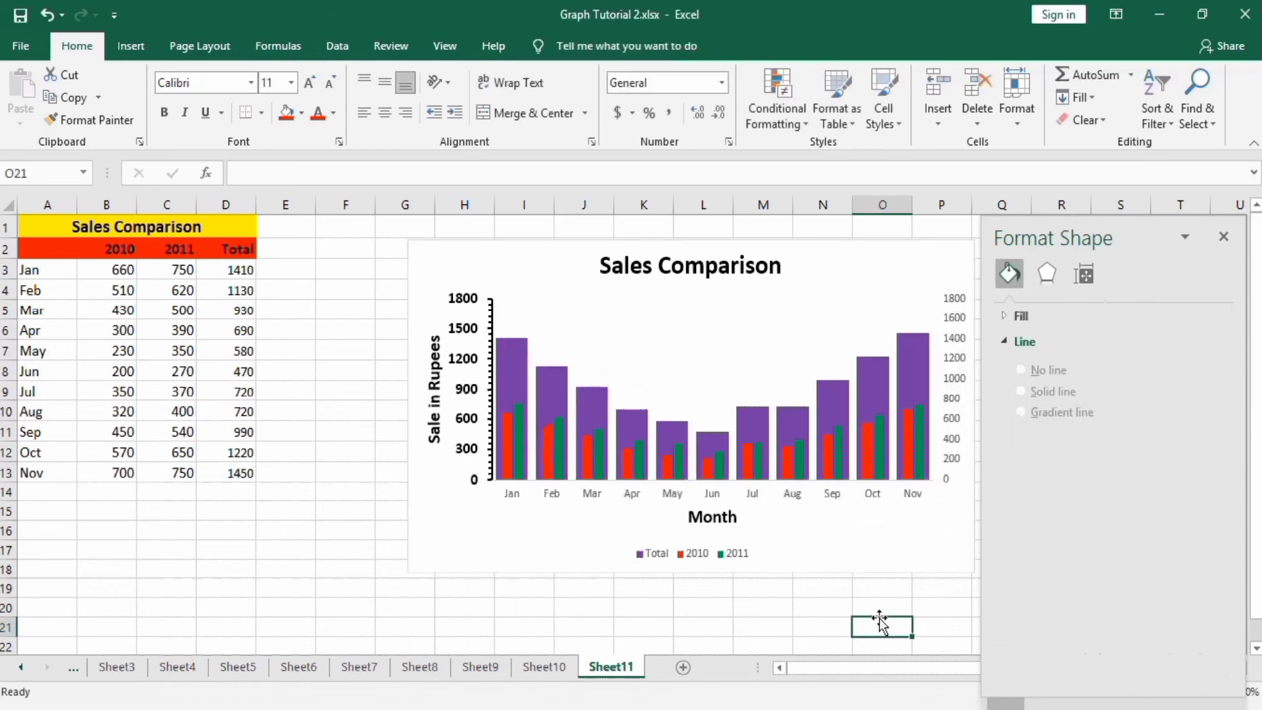
Delete the secondary vertical axis from the chart.
left_click(873, 373)
left_click(957, 327)
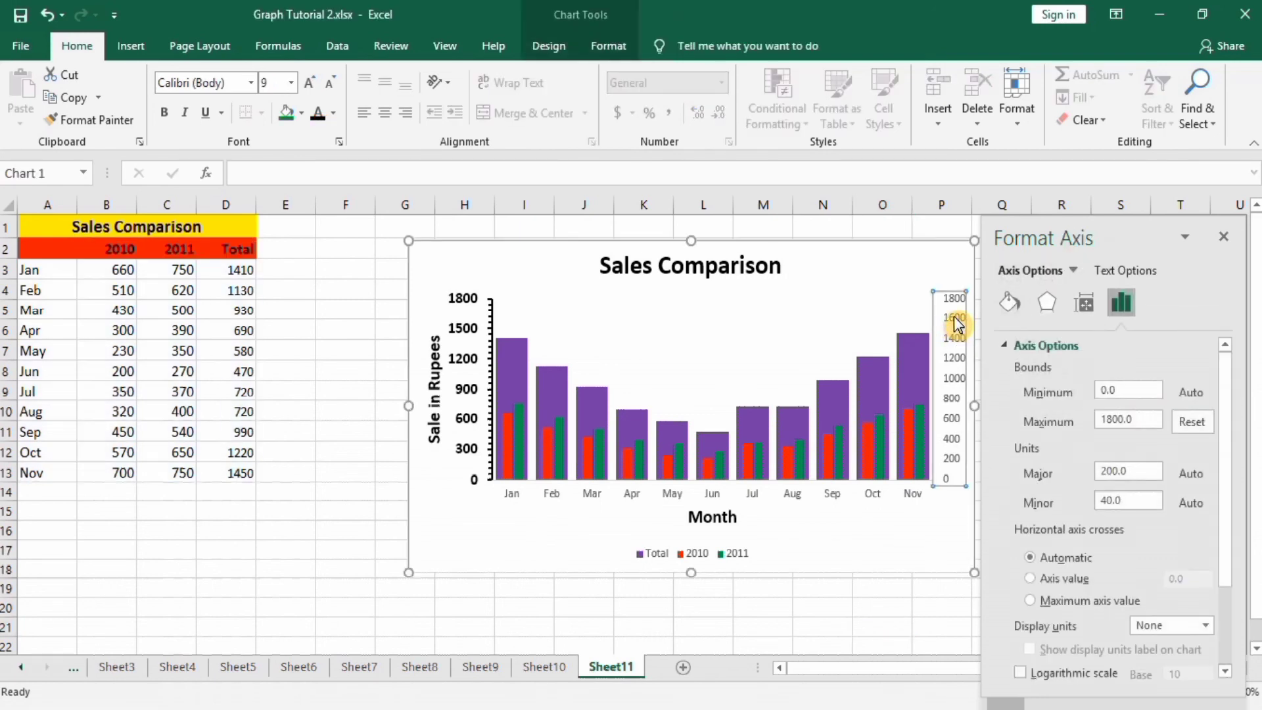
key("Delete")
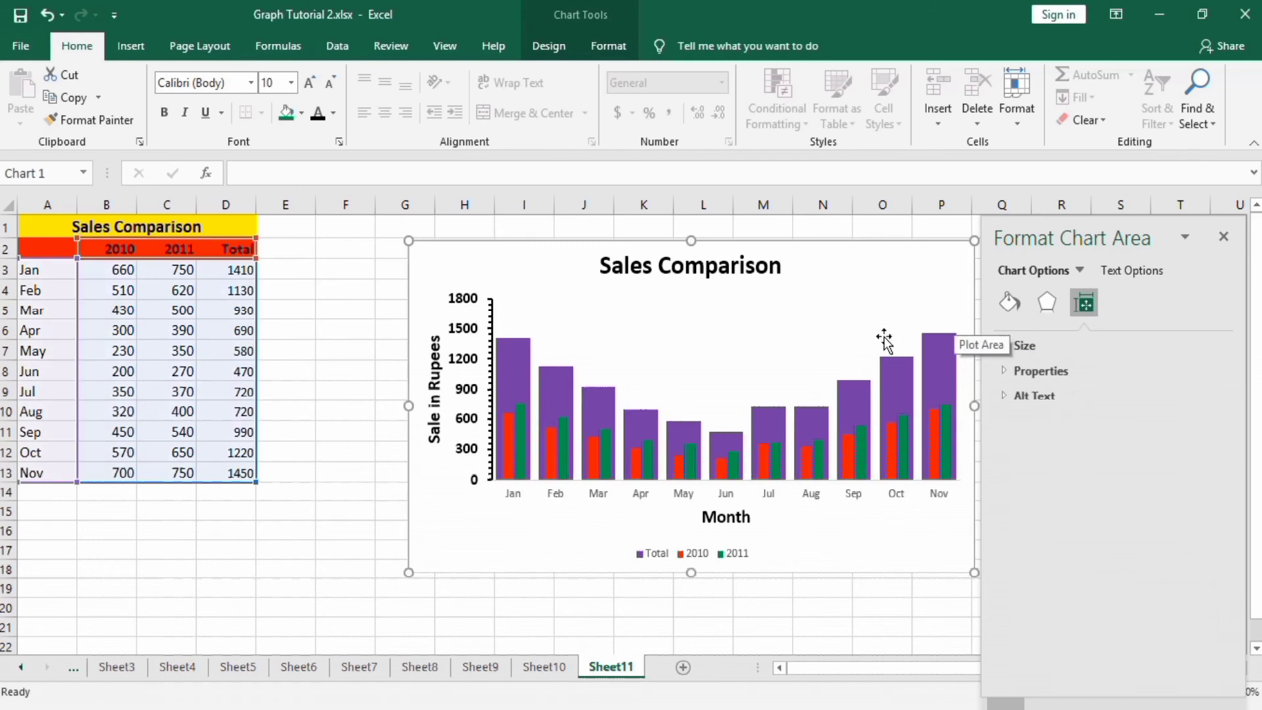
left_click(599, 498)
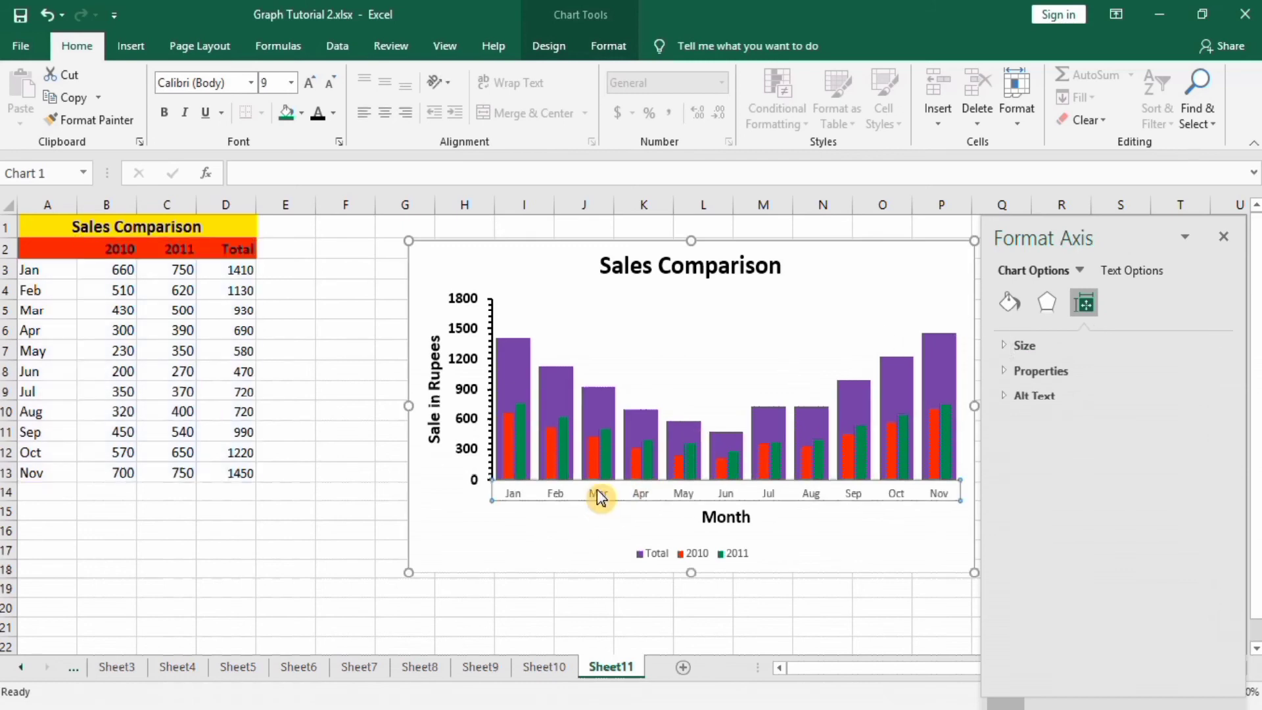
left_click(564, 497)
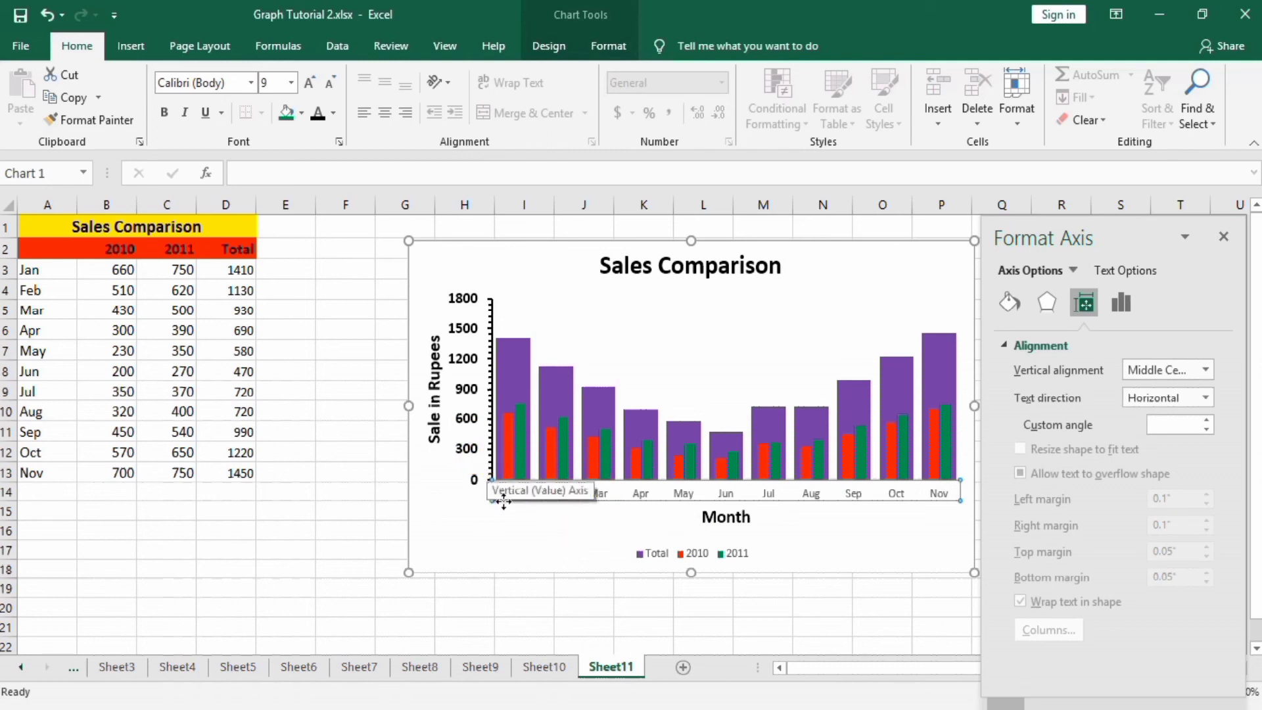
left_click(592, 501)
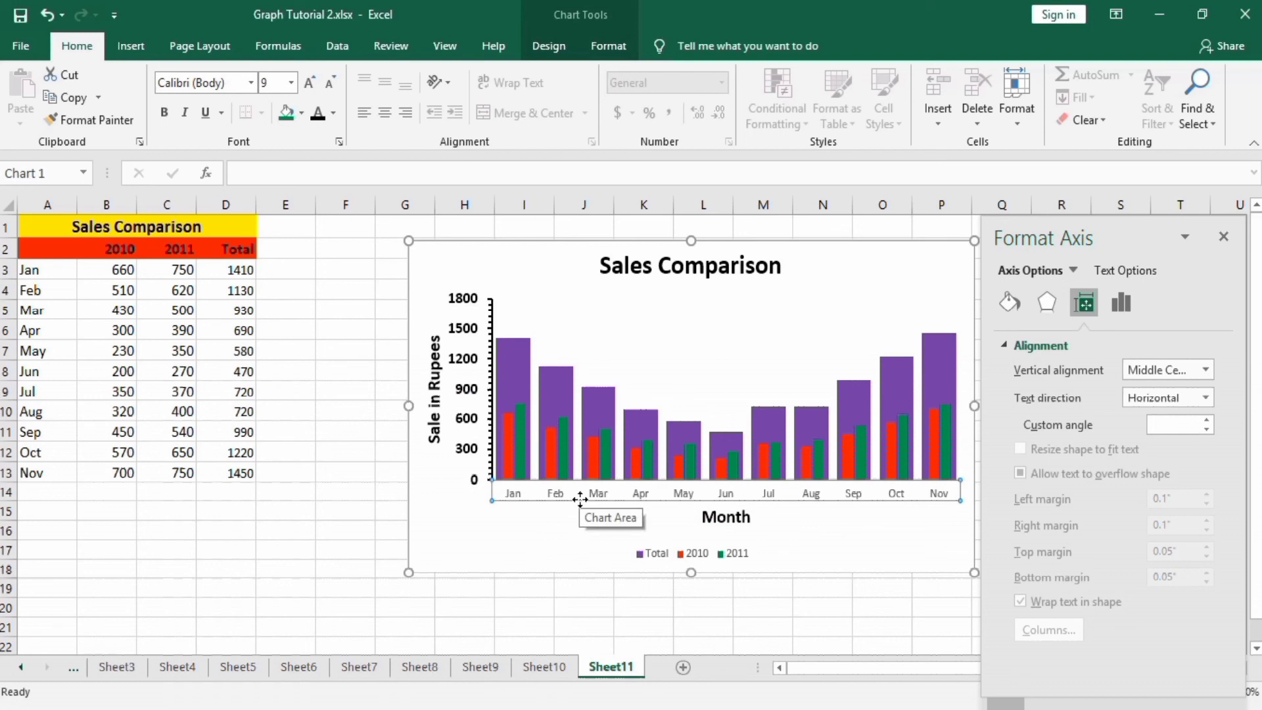
Move the legend inside the top of the plot area and format its text 12 pt bold.
left_click(670, 558)
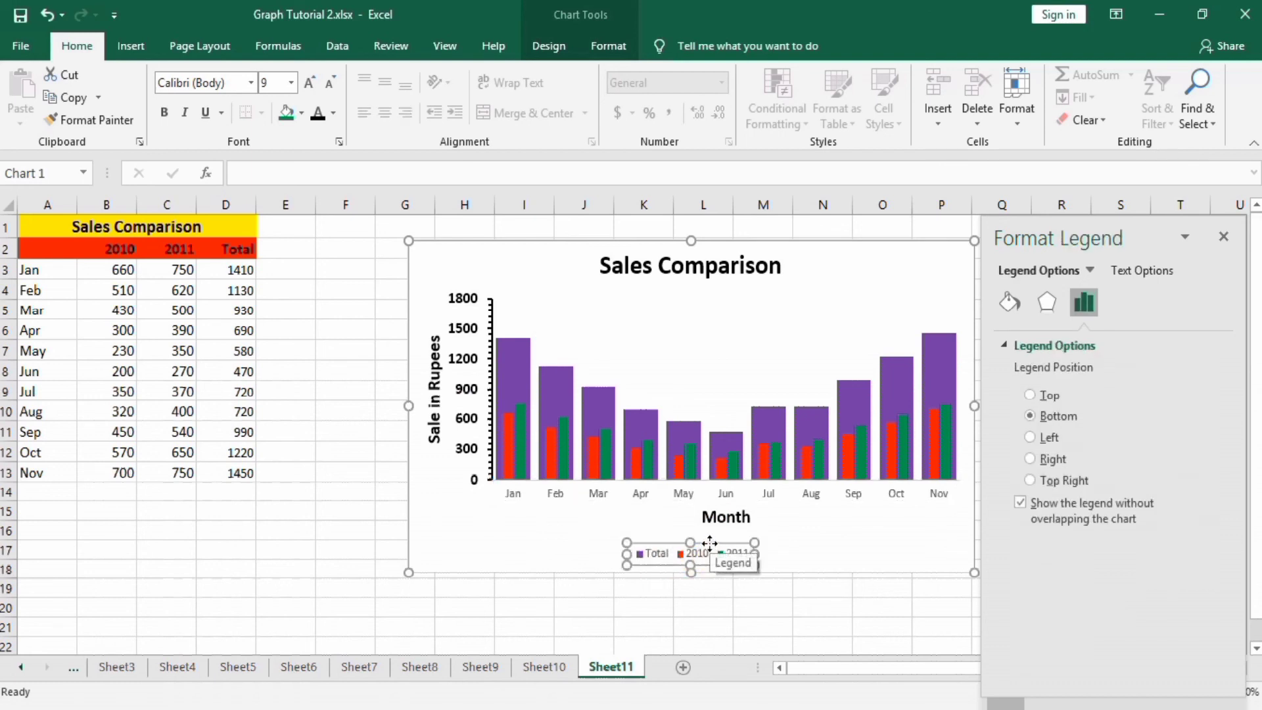
left_click_drag(710, 541, 710, 330)
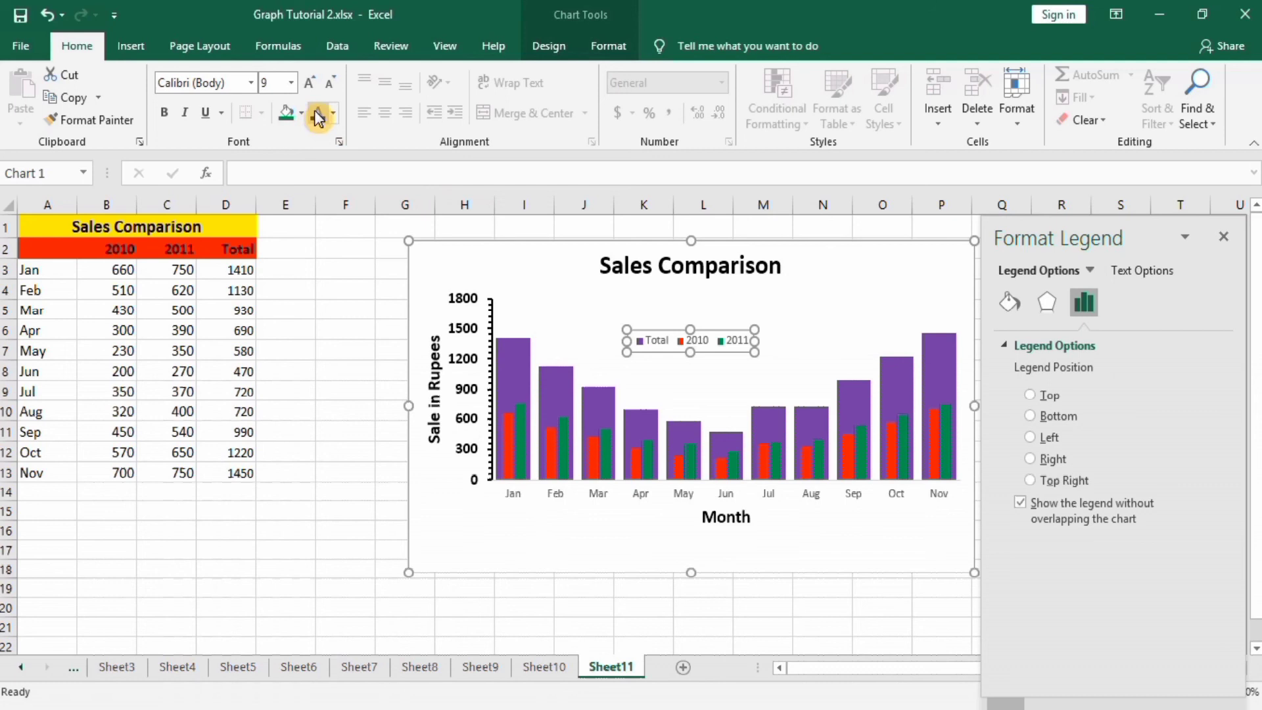
left_click(291, 82)
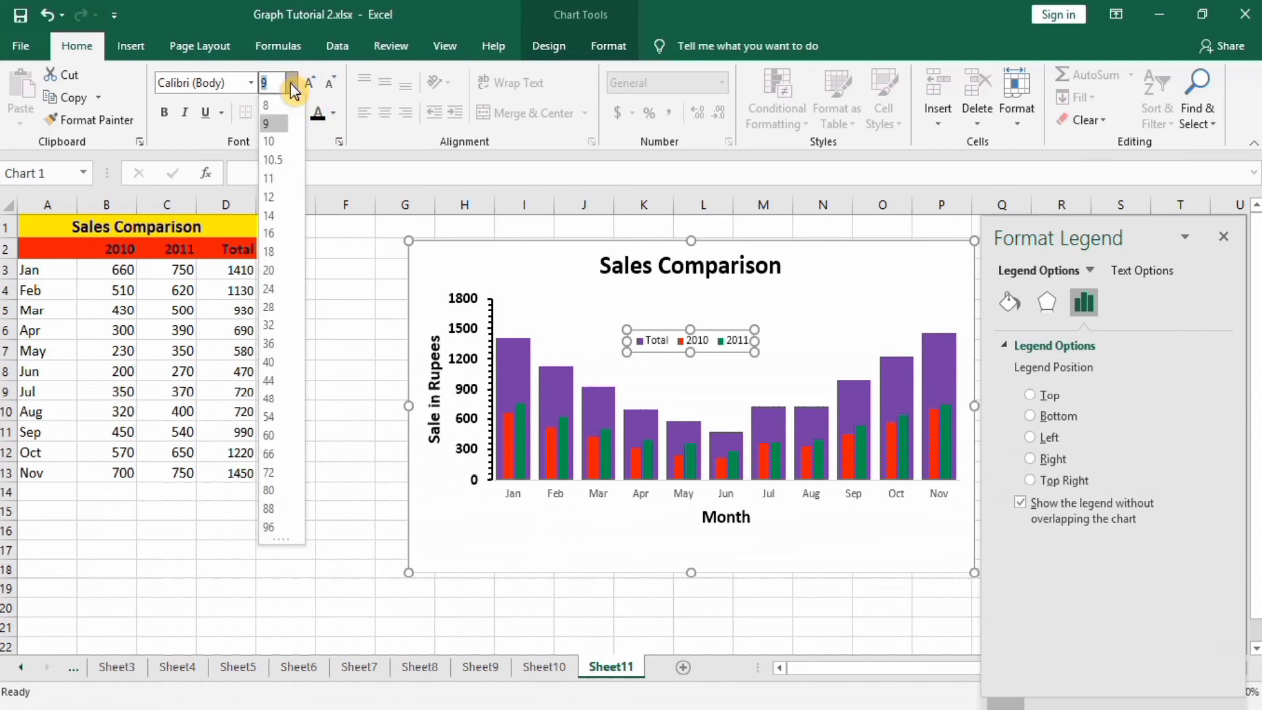
left_click(276, 199)
left_click(164, 113)
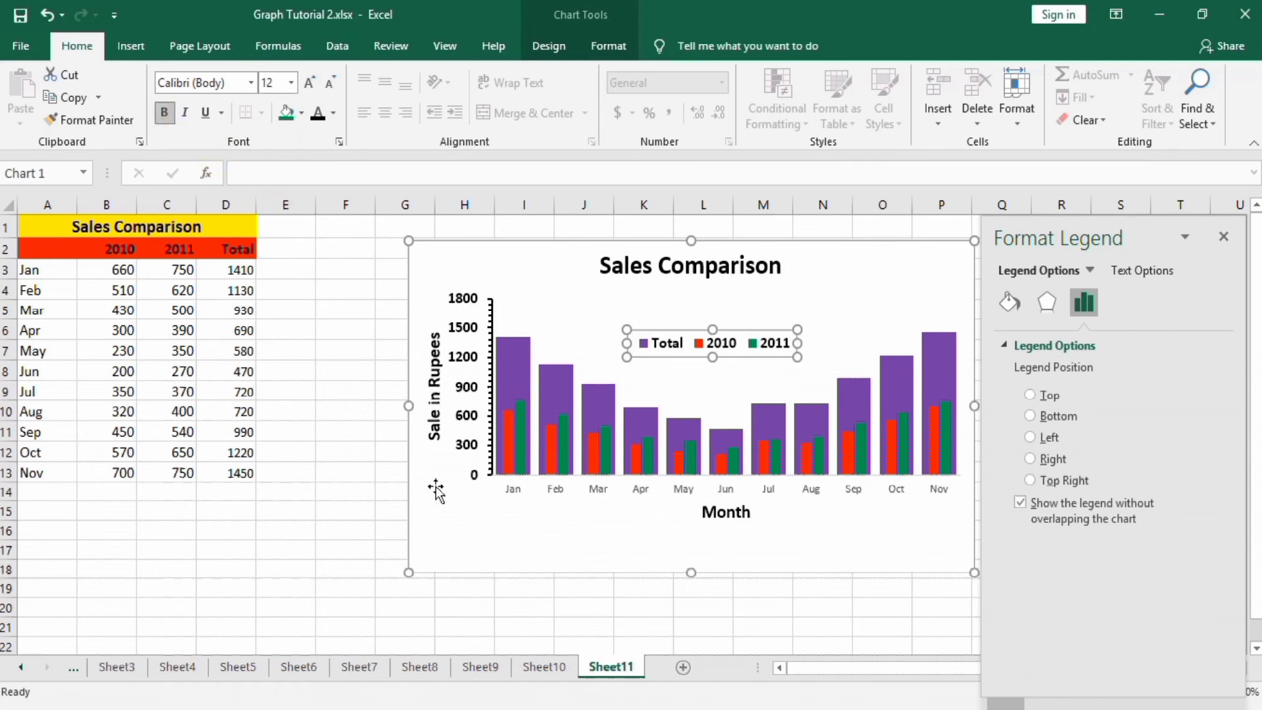
Give the 2010, 2011 and Total data series solid line borders.
left_click(507, 448)
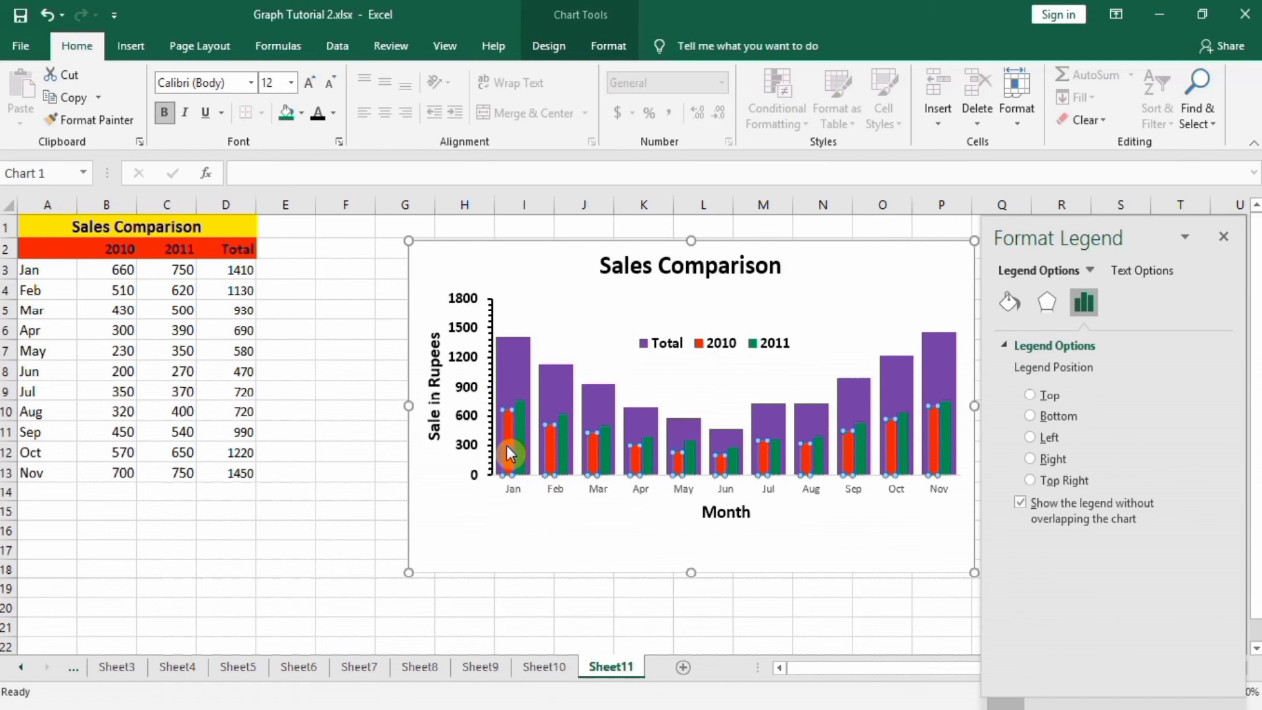
left_click(1008, 304)
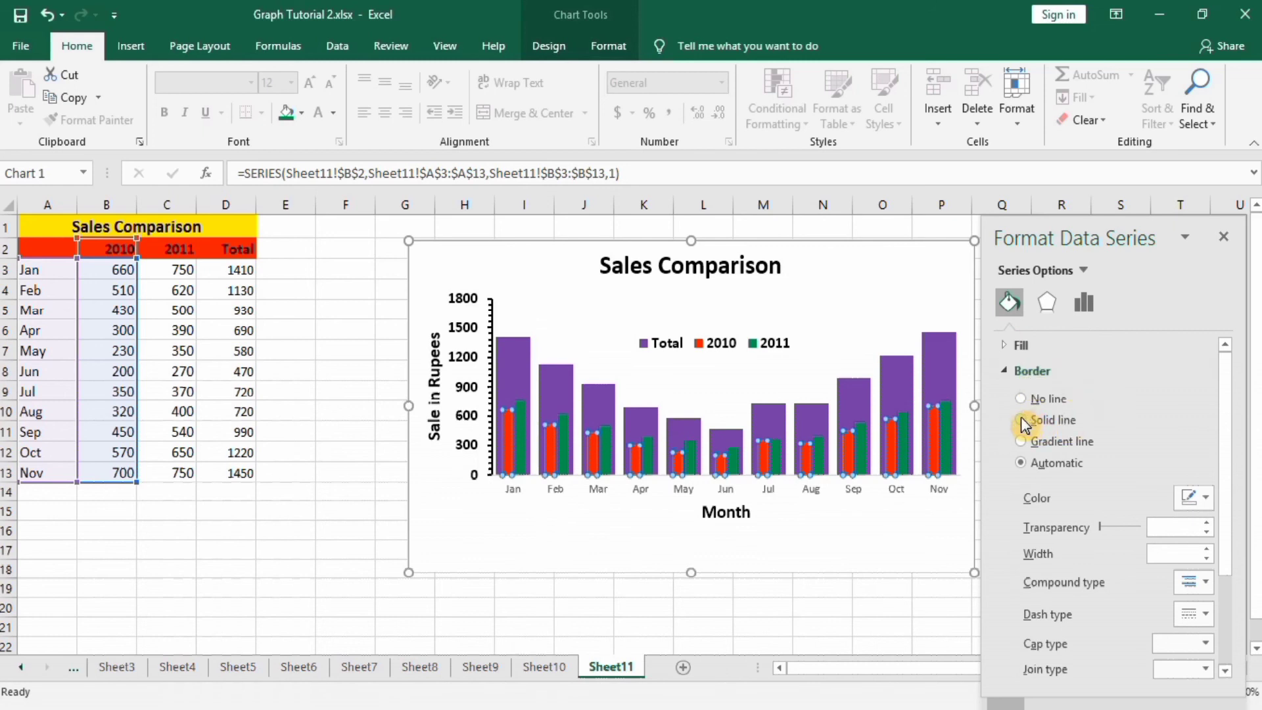
left_click(1020, 420)
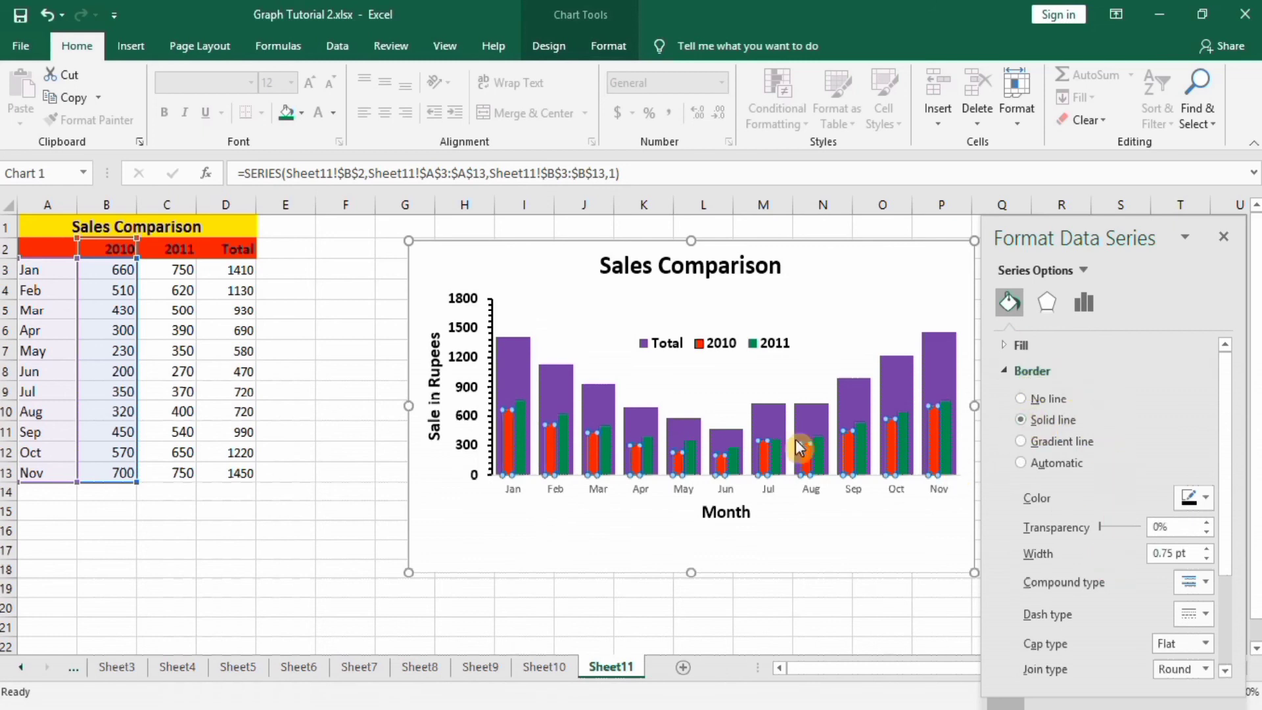
left_click(521, 432)
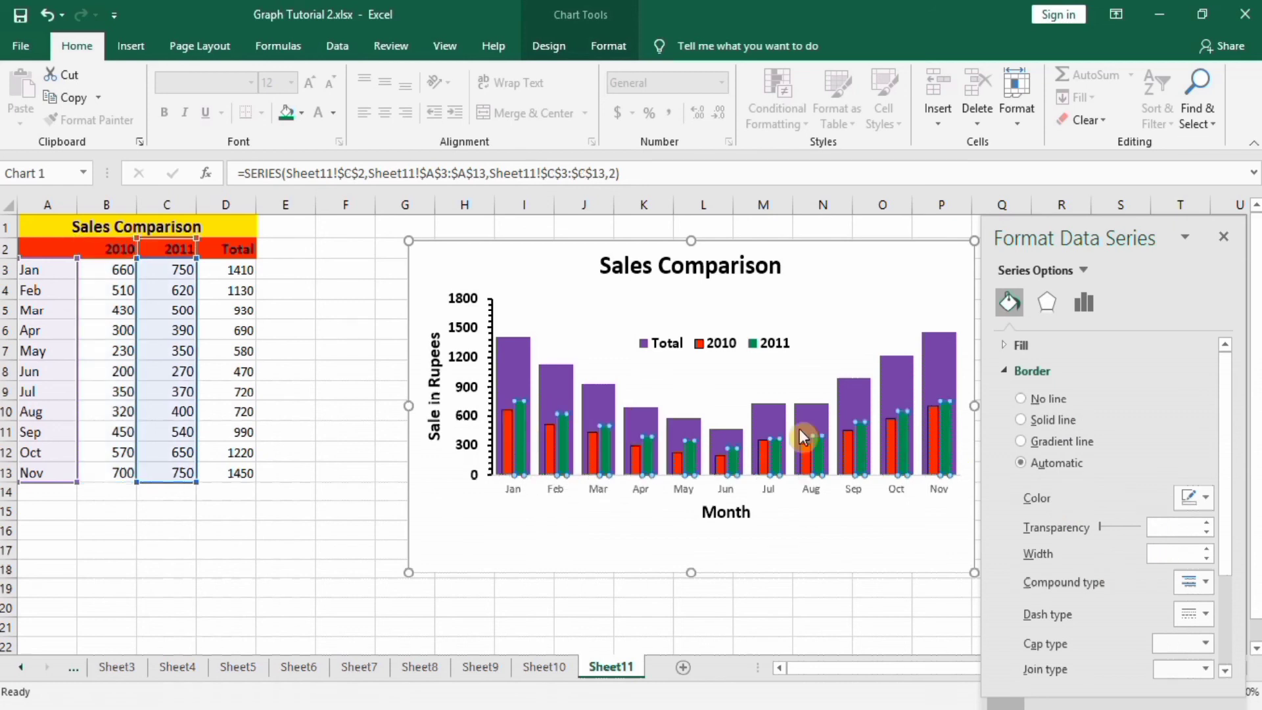
left_click(1019, 421)
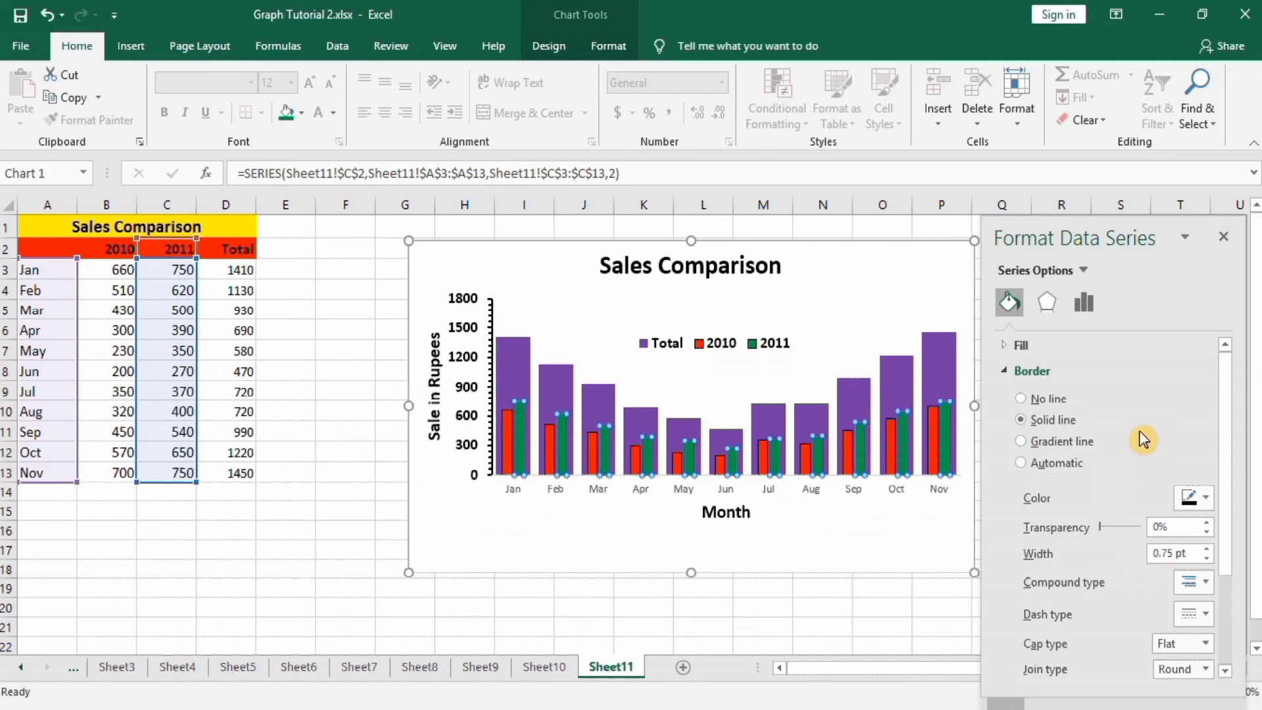
left_click(514, 349)
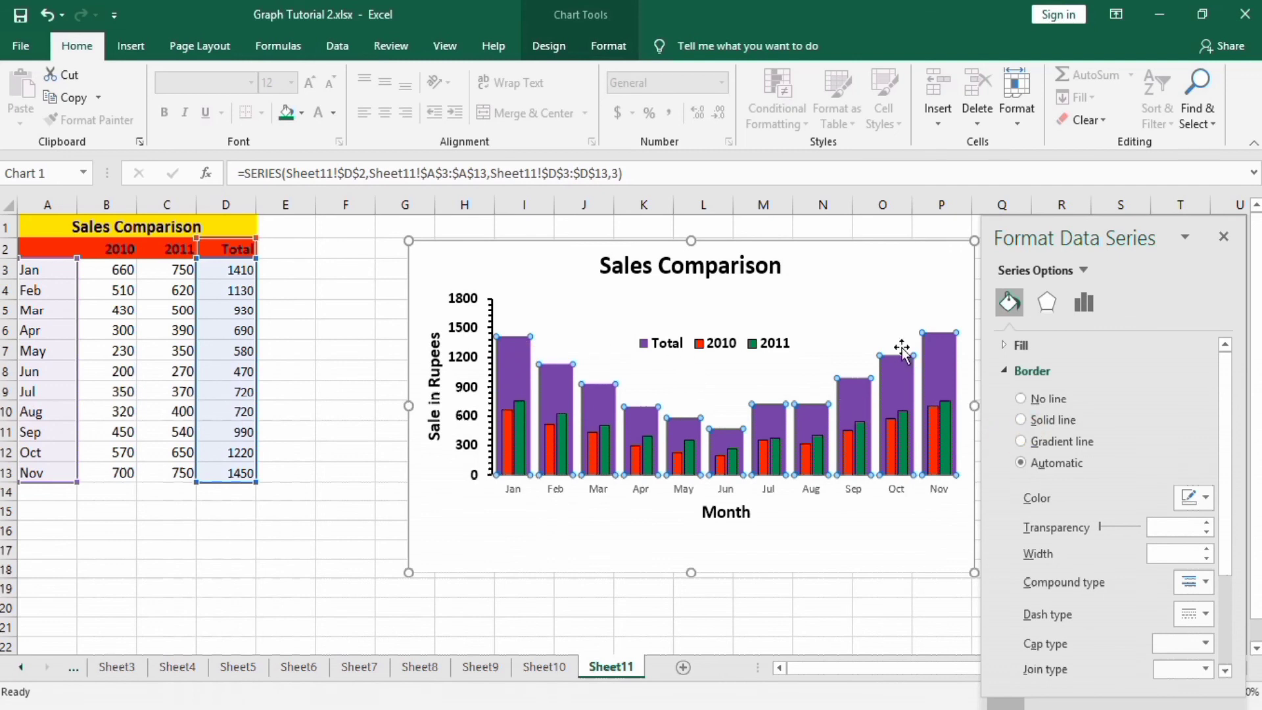
left_click(1021, 419)
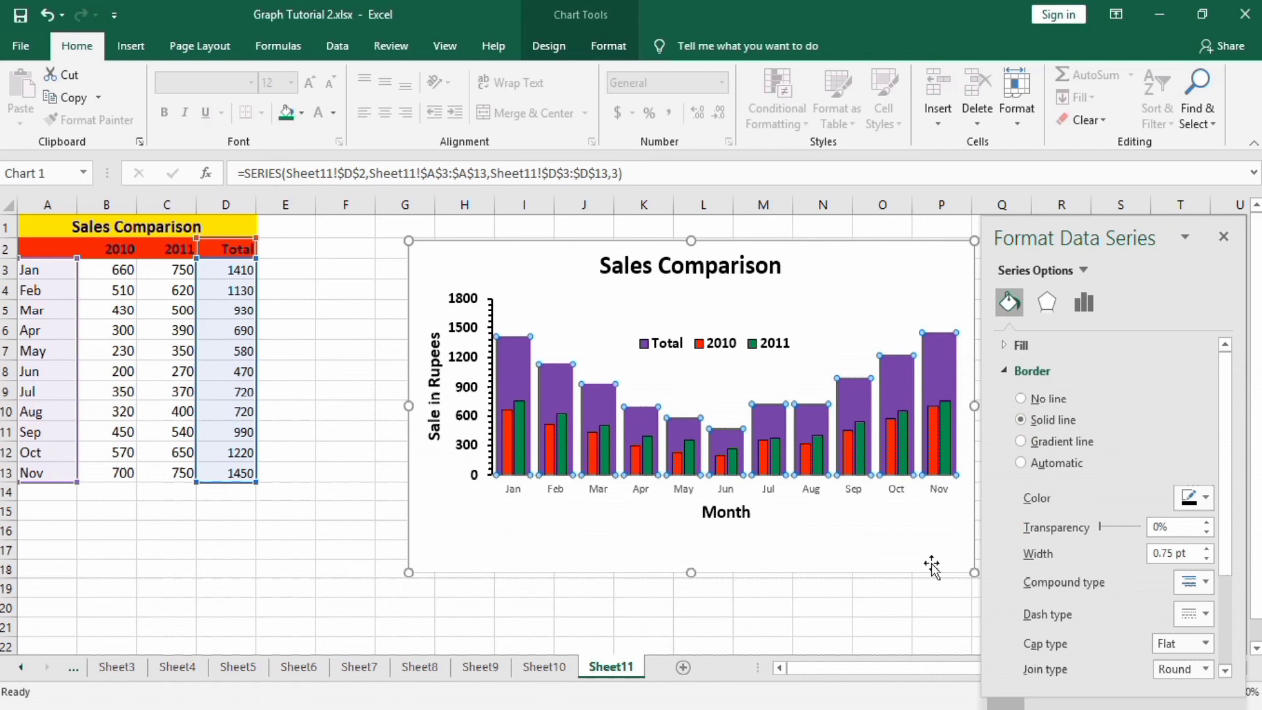
left_click(902, 603)
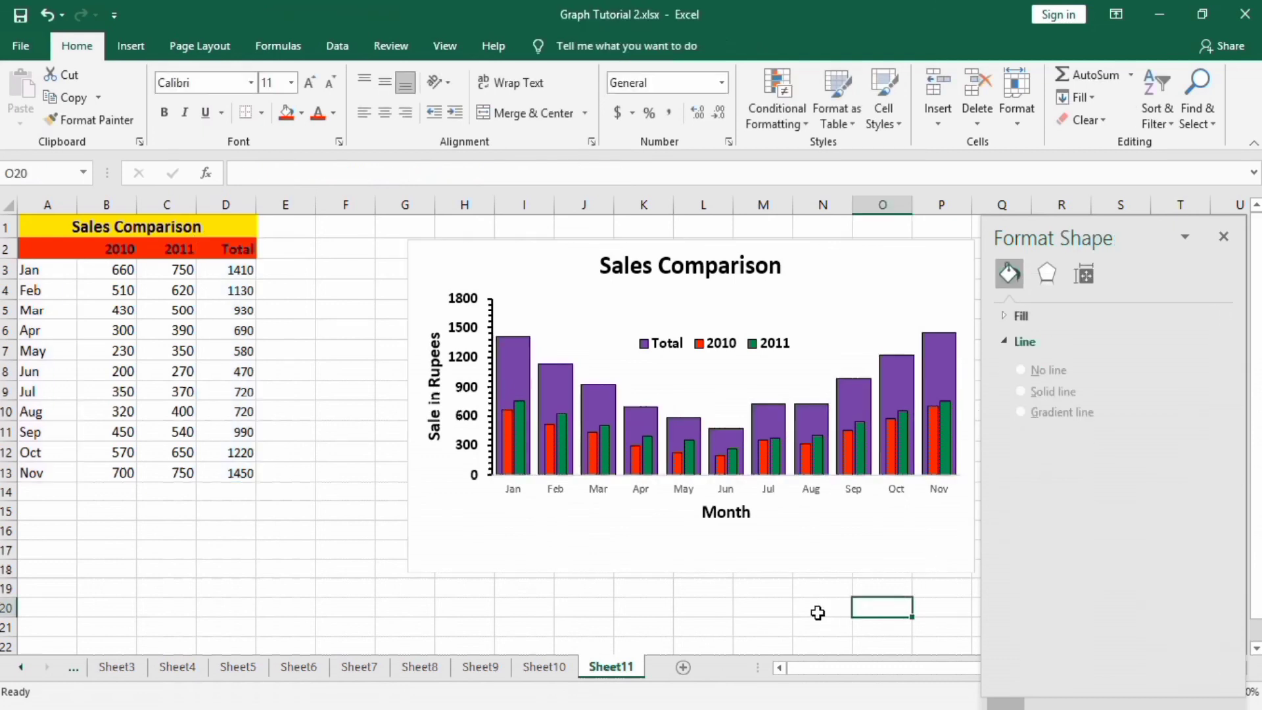
Open the formatting options for the horizontal category axis.
left_click(636, 488)
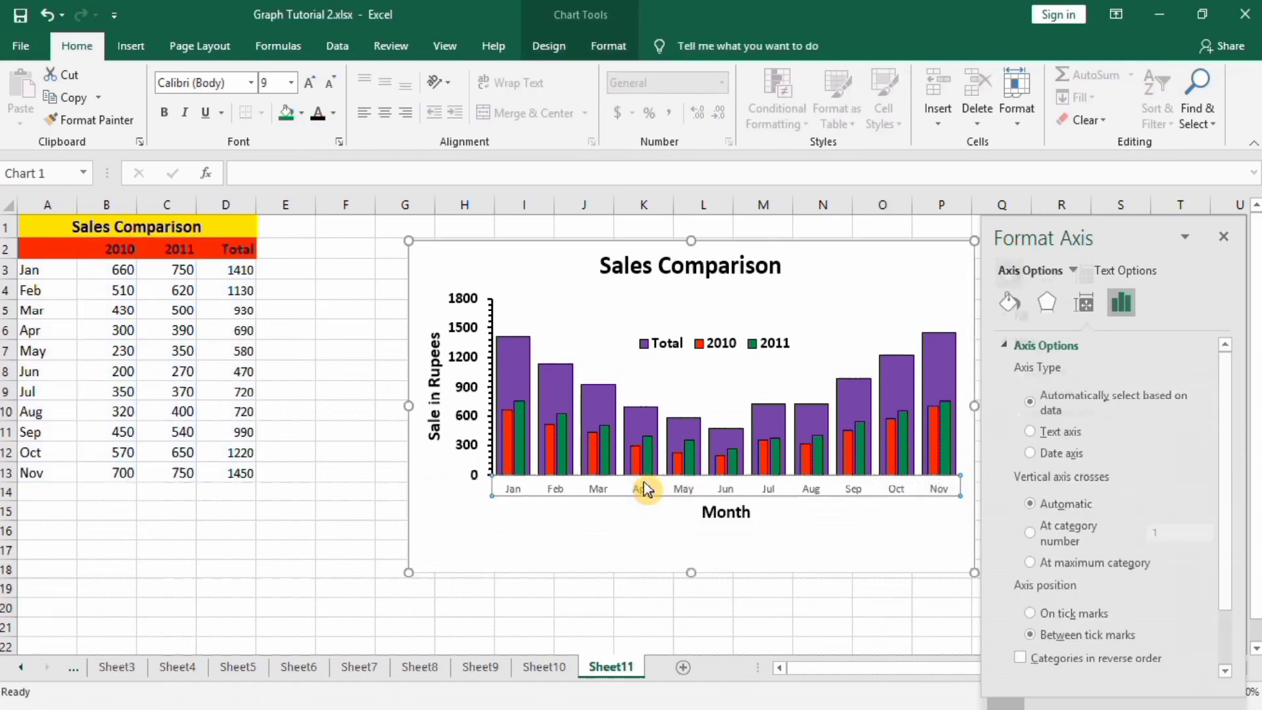